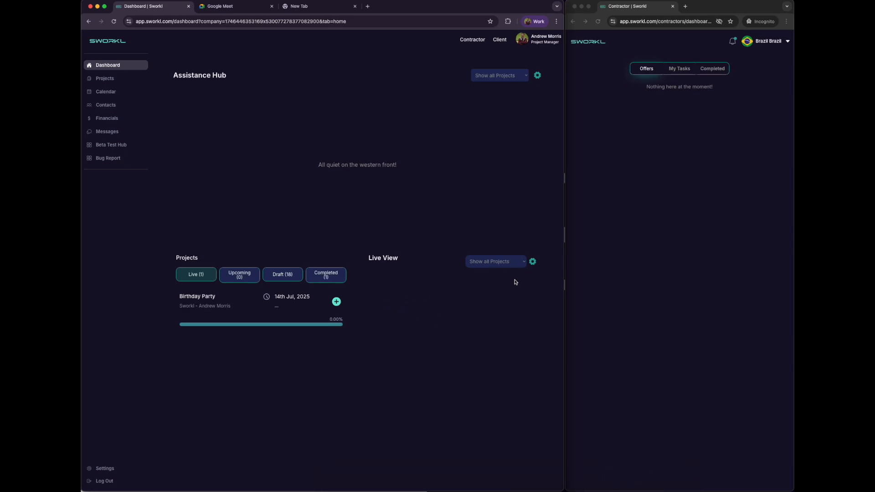
- Review the notification filter options for the Assistance Hub and the Live View on the dashboard
click(538, 78)
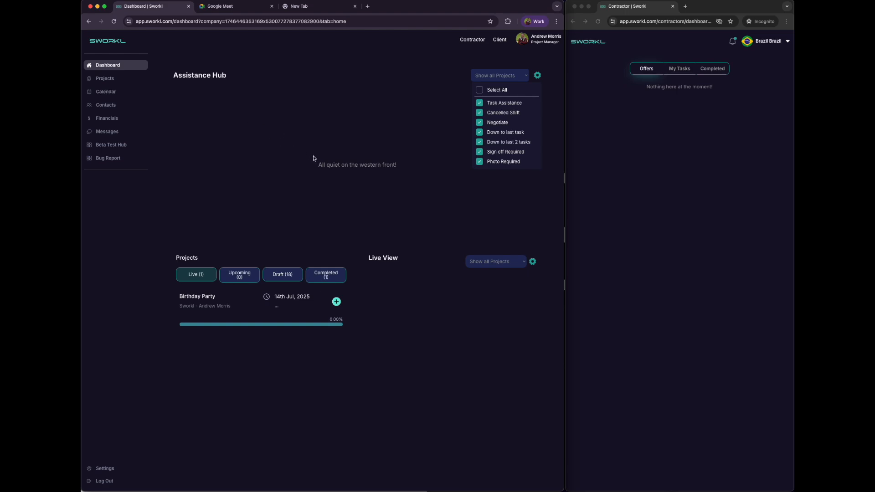
click(365, 185)
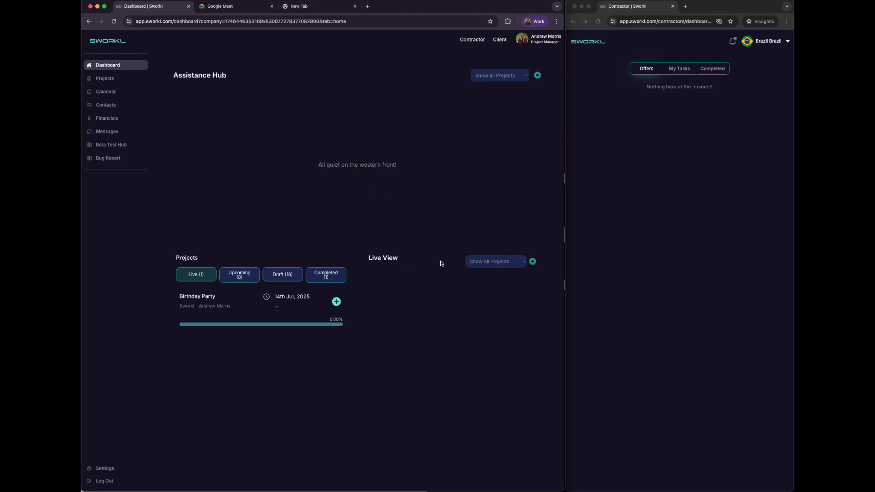
click(534, 263)
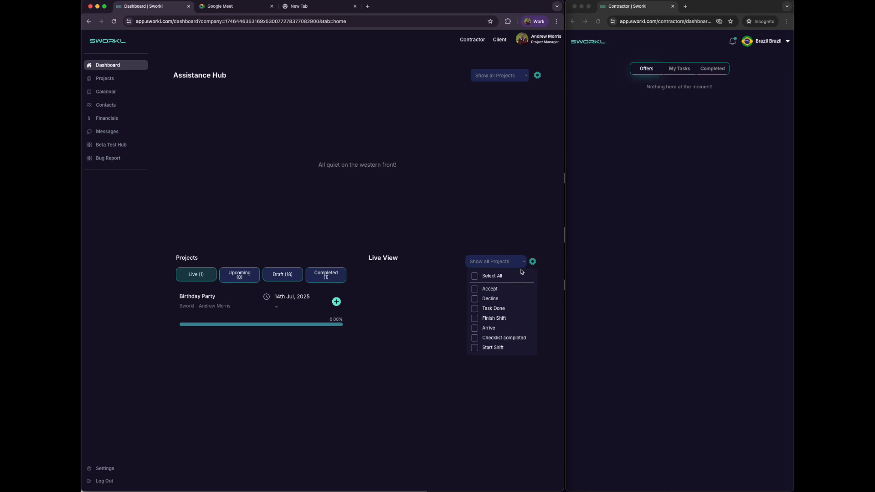
click(414, 314)
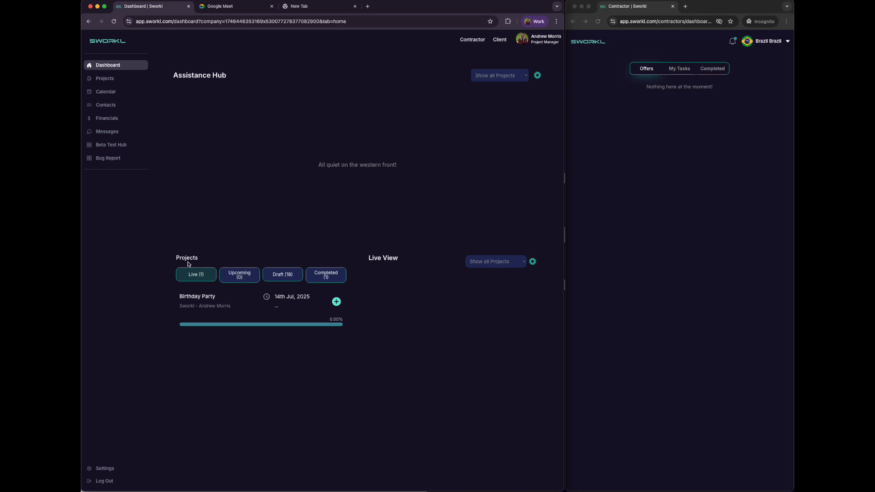
- Open the live Birthday Party project and collapse its Managers and Crew sections
click(109, 81)
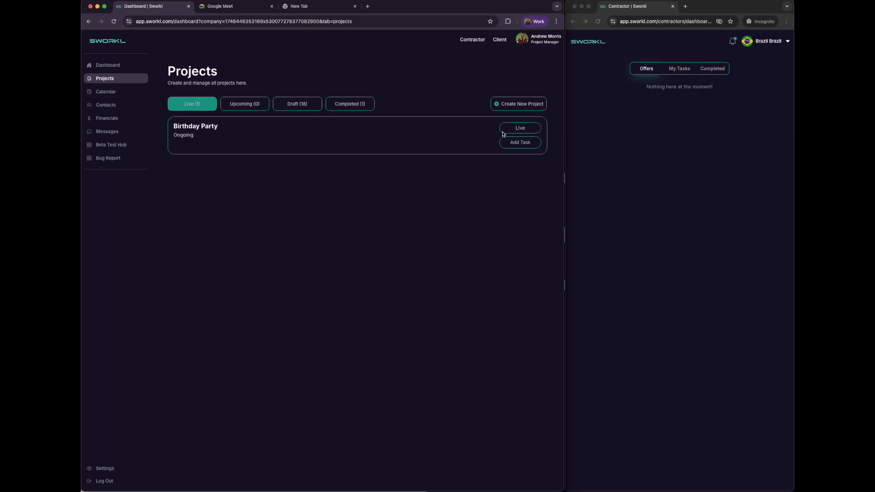
click(266, 139)
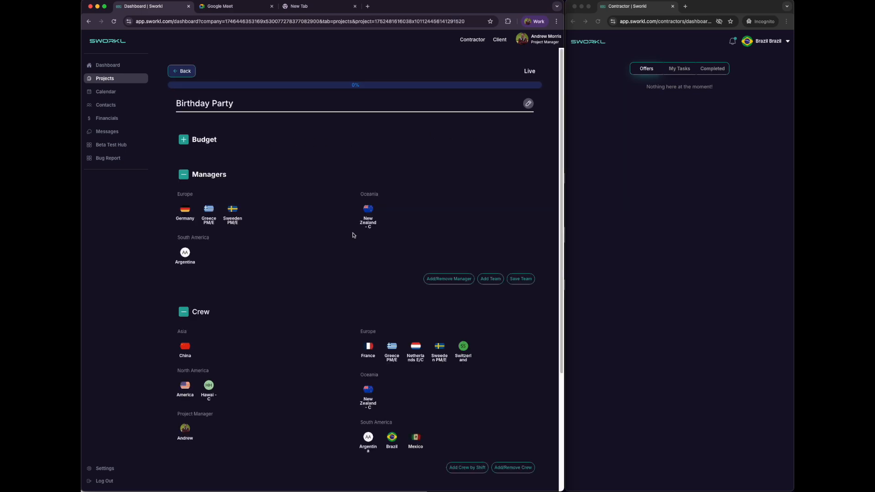
click(183, 175)
click(184, 211)
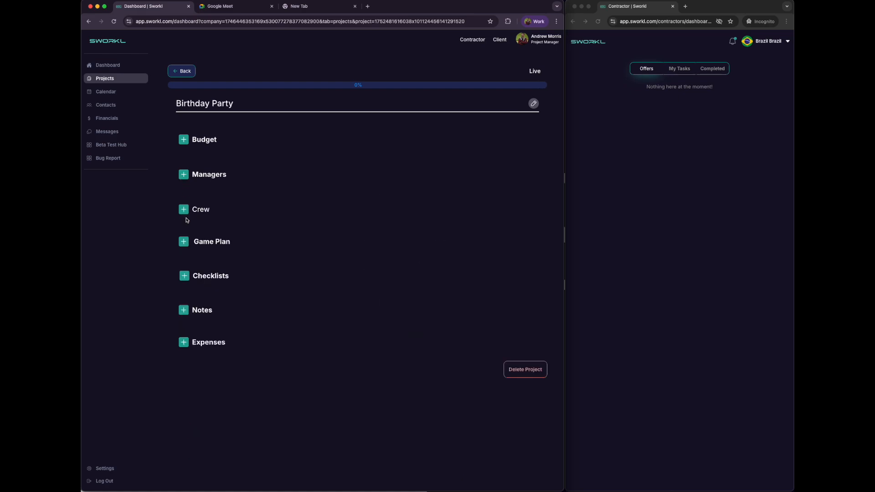
click(183, 174)
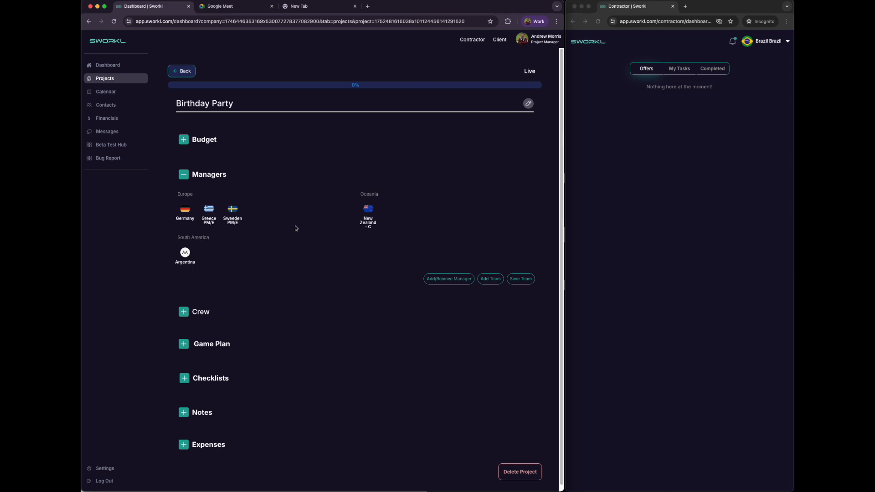
click(183, 174)
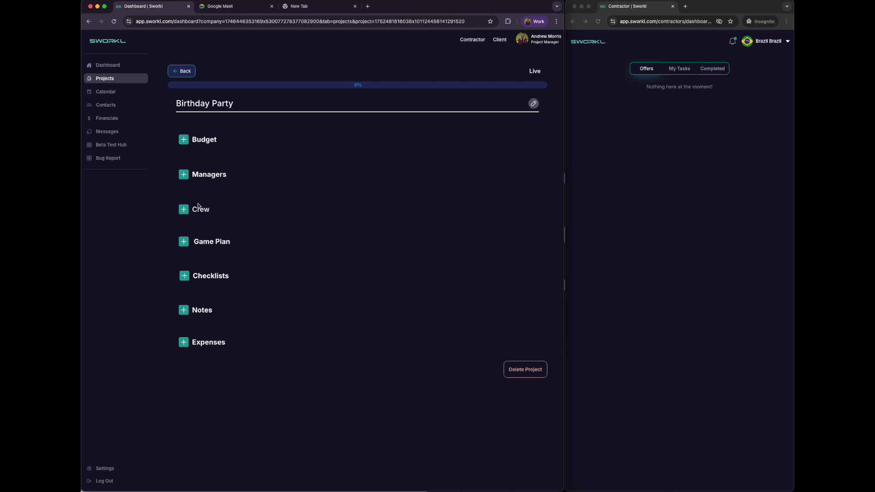
- Review the Birthday Party project's client details and its budget figures, collapsing each again
click(265, 109)
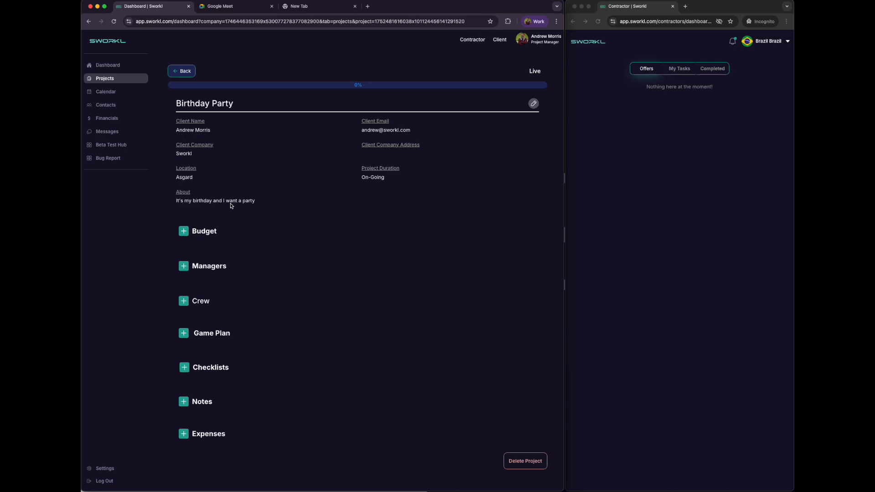
click(241, 104)
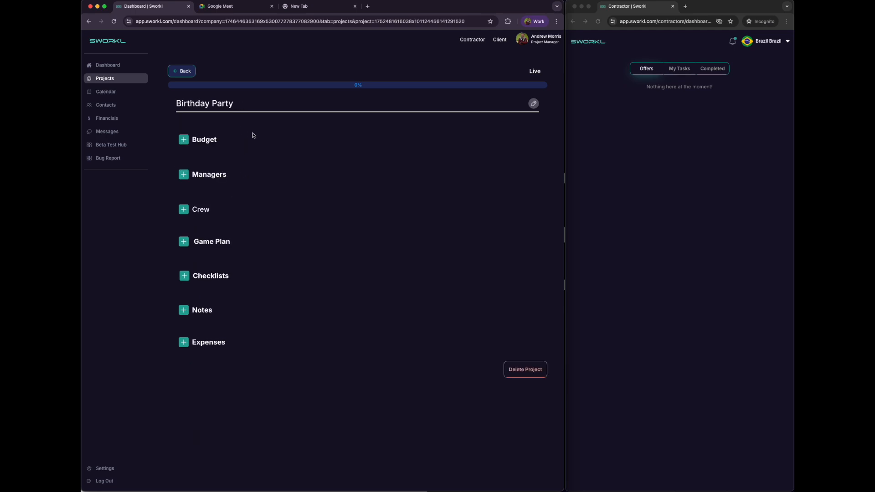
click(204, 144)
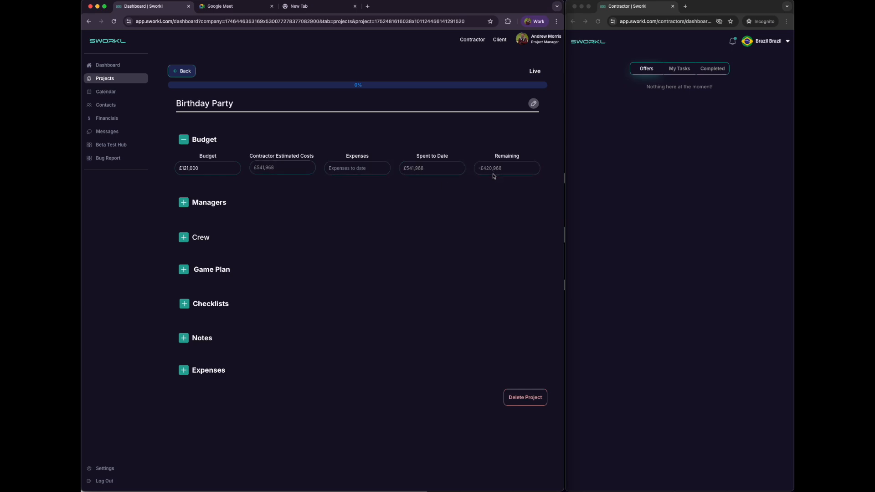
click(184, 140)
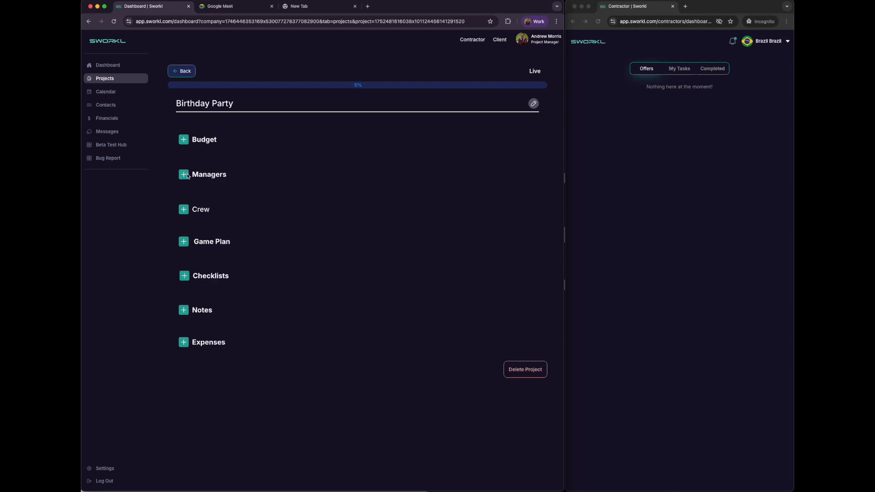
- Open manager Germany's to-do list, switch it from projects to tasks, and inspect the task listed under The beginning
click(183, 175)
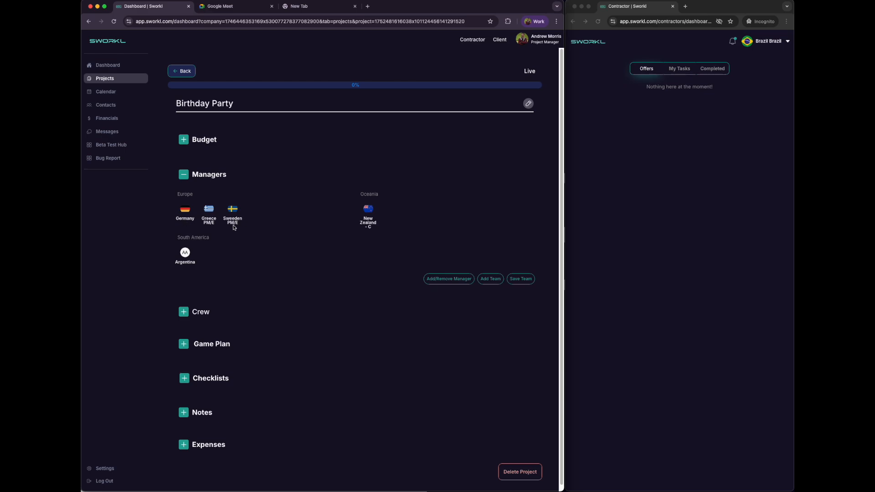
click(186, 210)
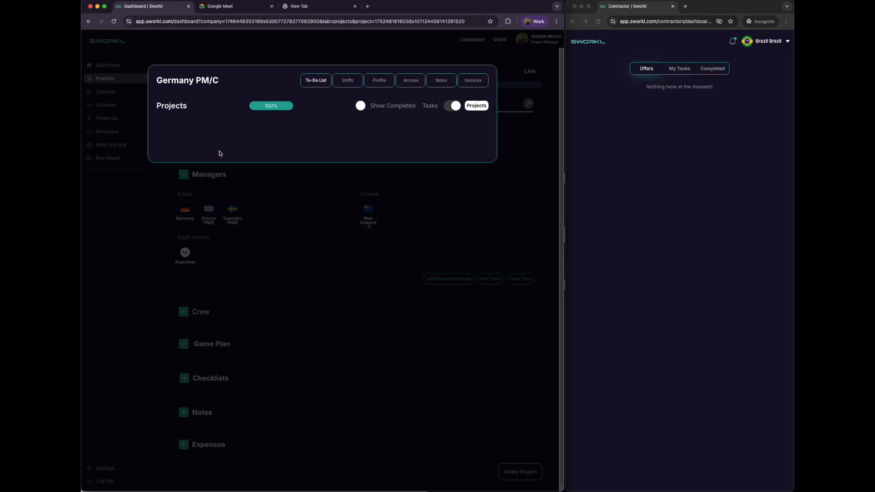
click(452, 107)
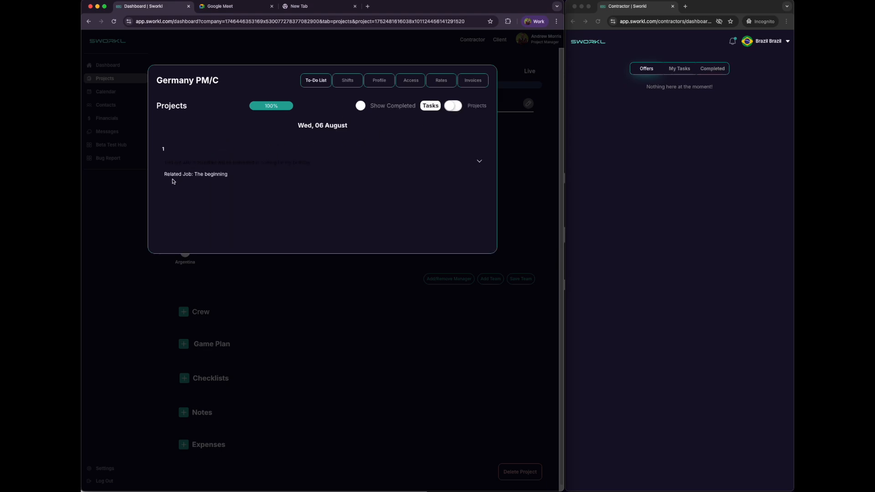
click(477, 163)
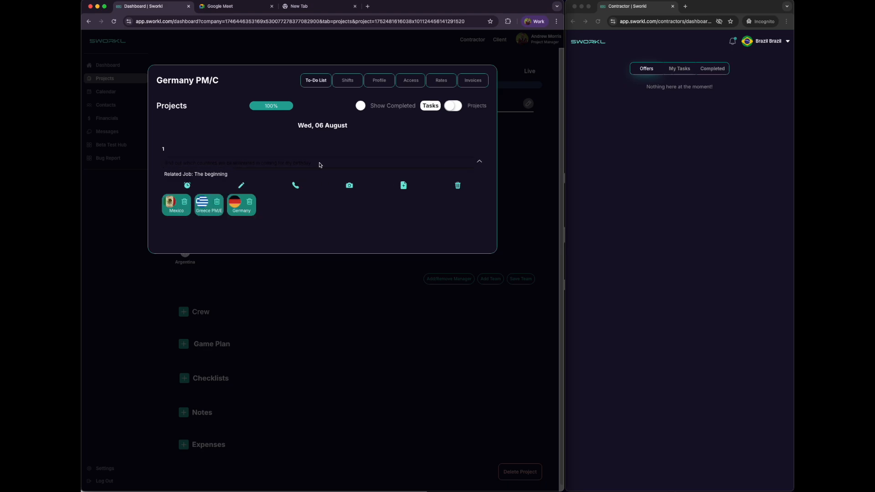
click(479, 162)
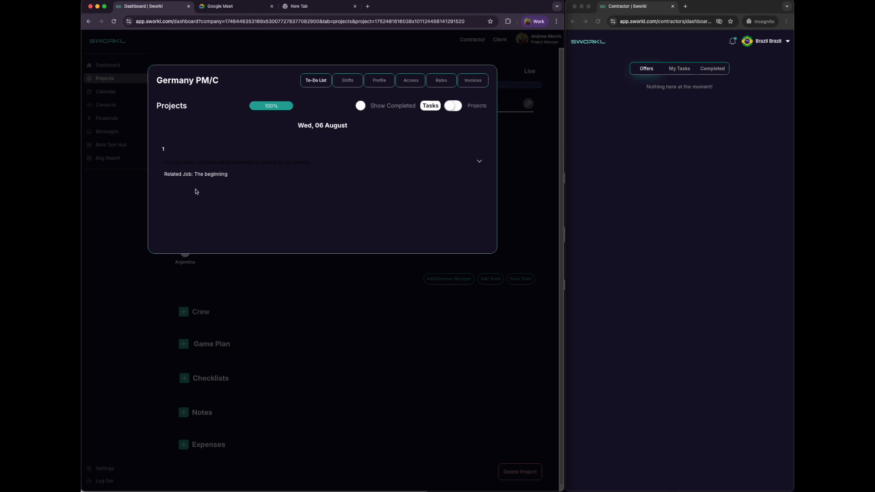
- Review manager Germany's shifts, profile, access, rates and invoices, and collapse the Managers section
click(345, 82)
click(378, 81)
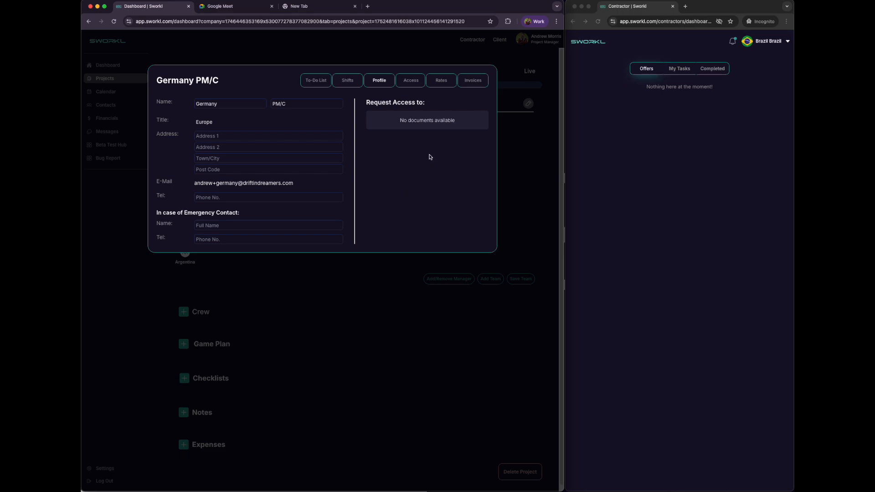
click(409, 83)
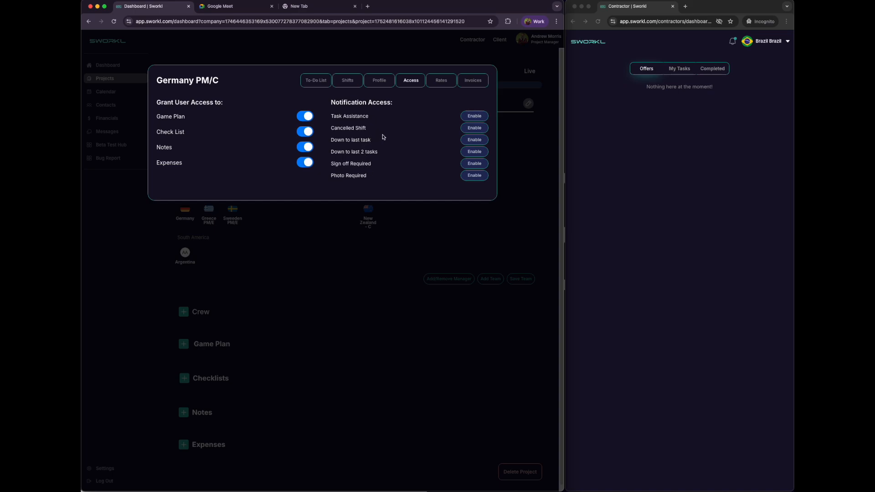
click(440, 81)
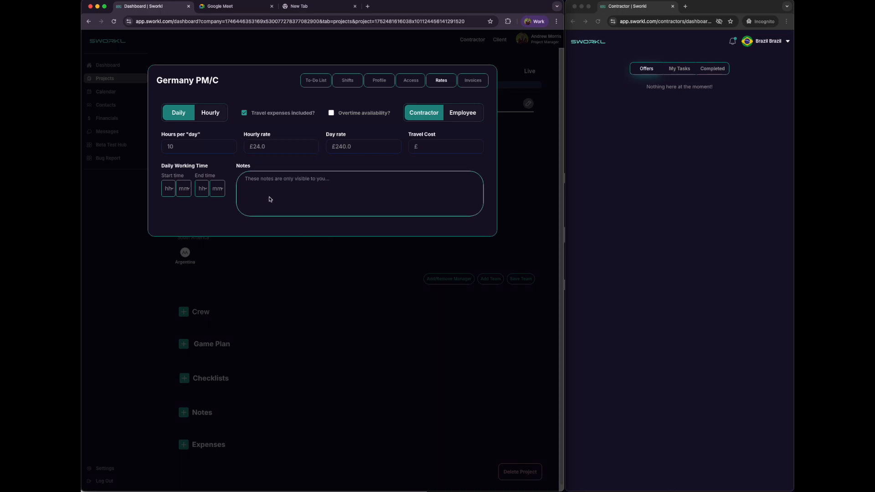
click(477, 85)
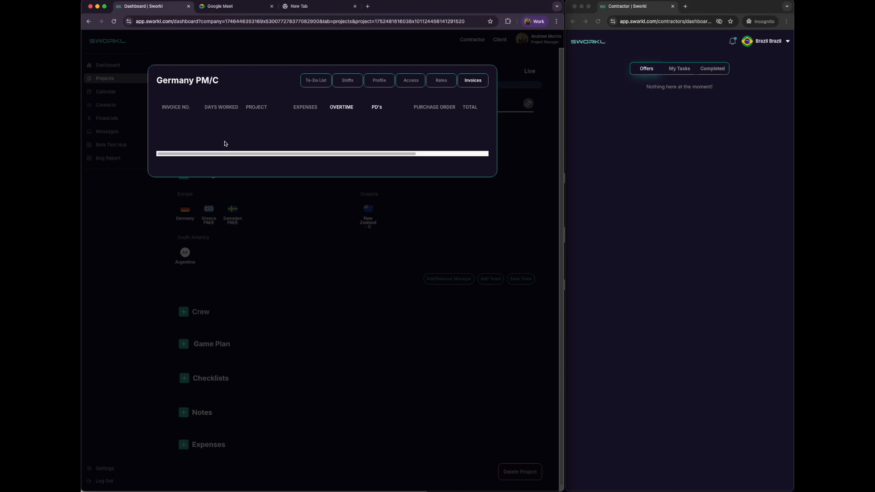
click(275, 211)
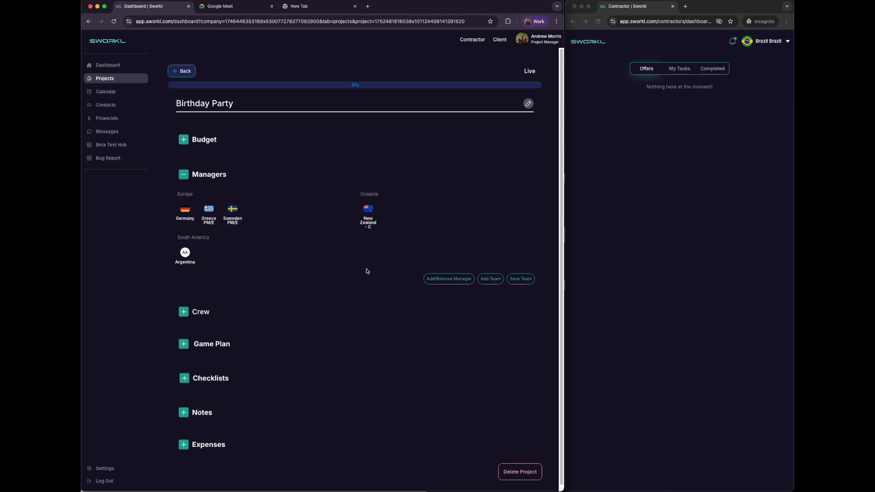
click(184, 176)
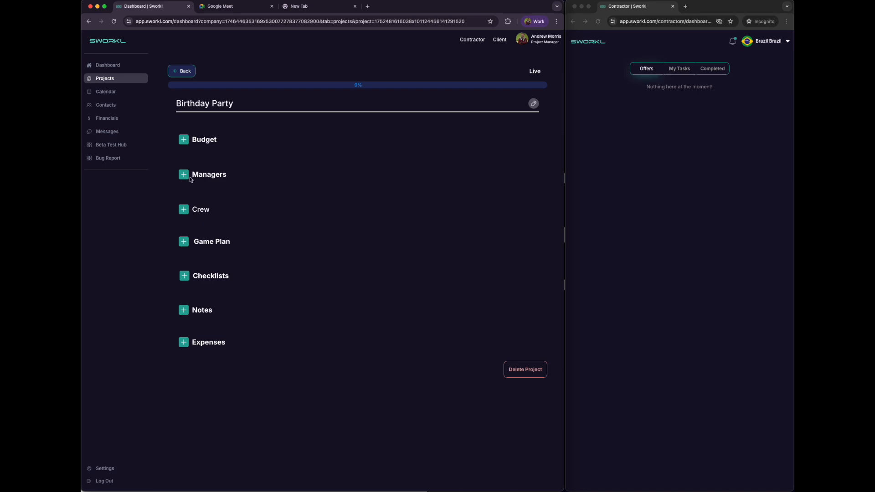
- Review crew member France's to-do list and shifts, and collapse the Crew section
click(183, 210)
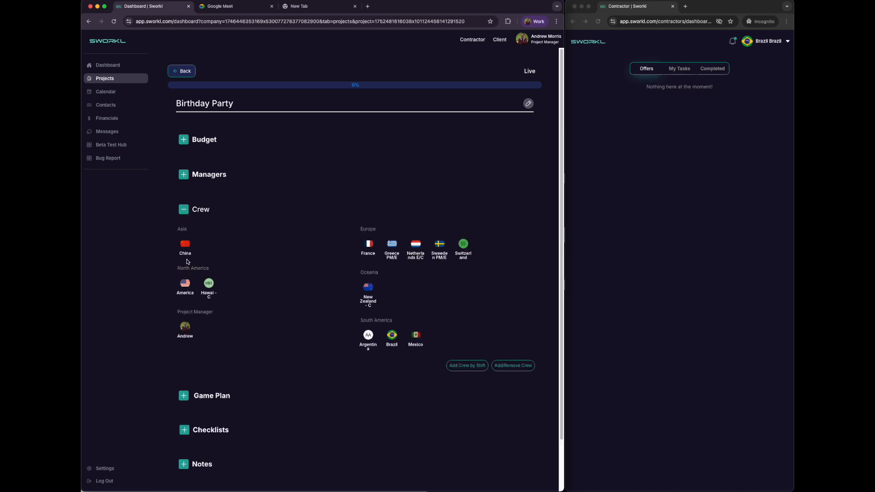
click(368, 245)
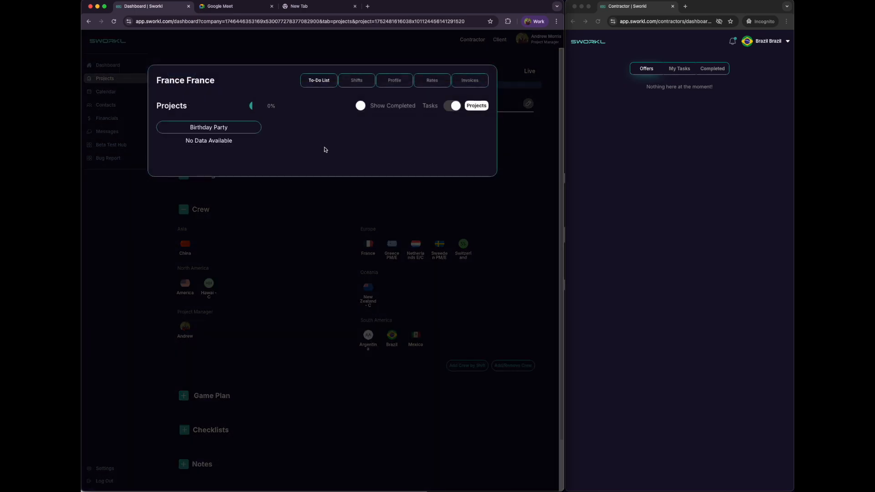
click(360, 83)
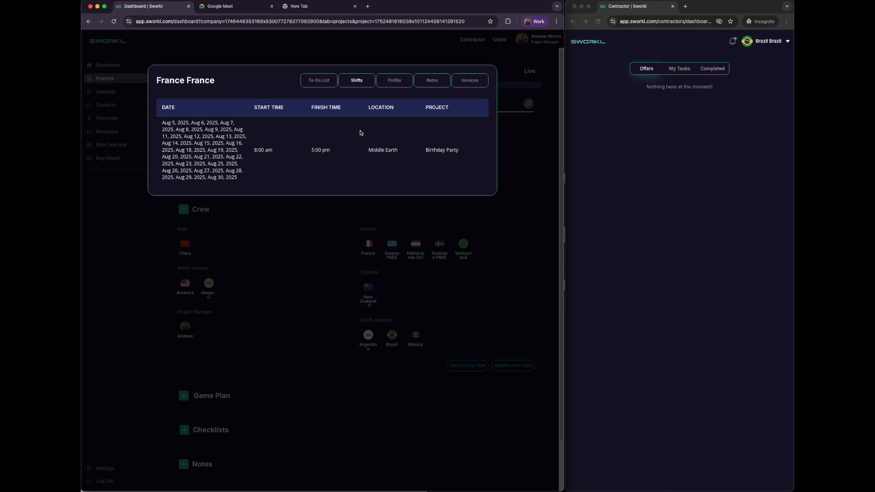
click(322, 281)
scroll(319, 283, down, 3)
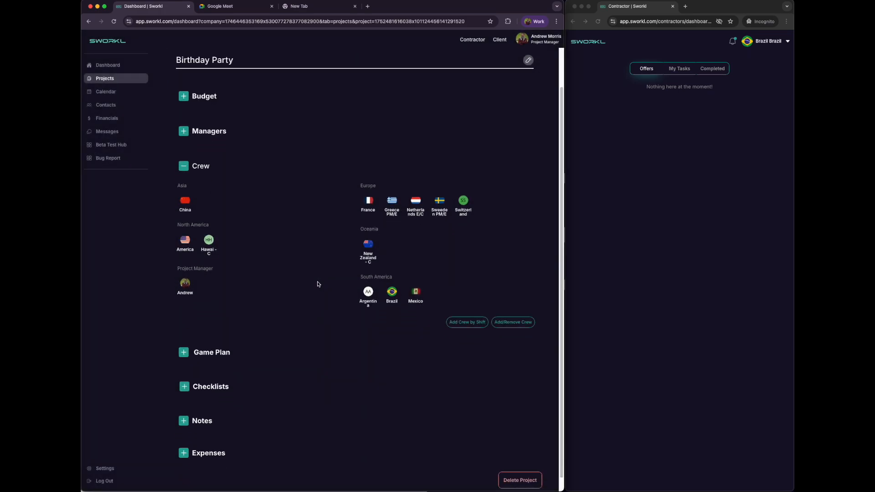
click(183, 166)
- Add a job titled "Build a stage" to the project's Game Plan
click(184, 245)
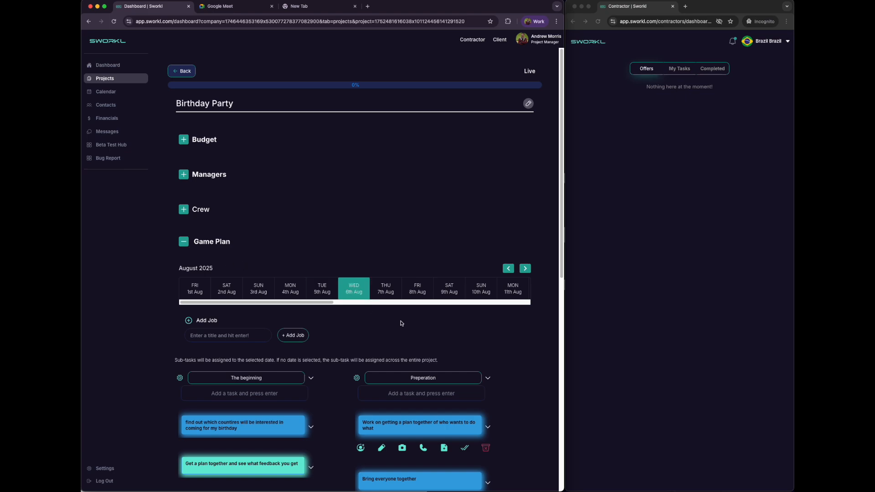
scroll(541, 328, down, 1)
scroll(540, 328, down, 3)
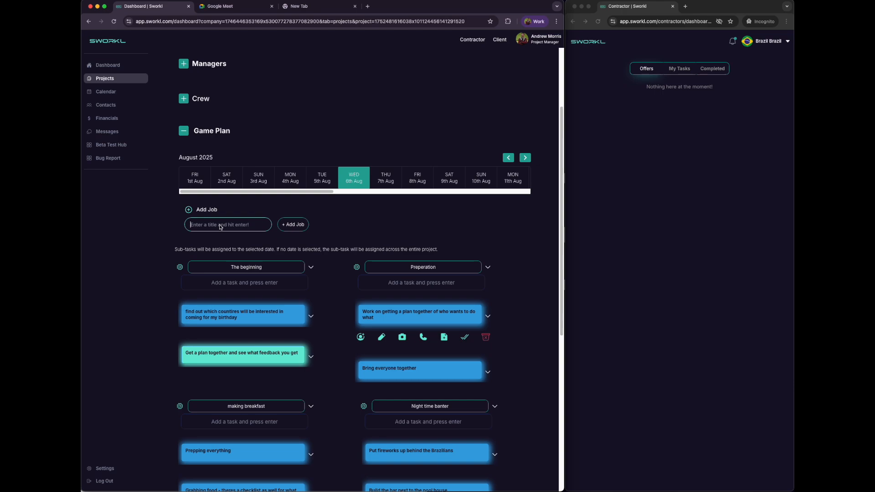
text(Build a stage)
key(Return)
- Collapse the task lists of the jobs The beginning, Preperation, Night time banter and making breakfast
scroll(329, 313, down, 3)
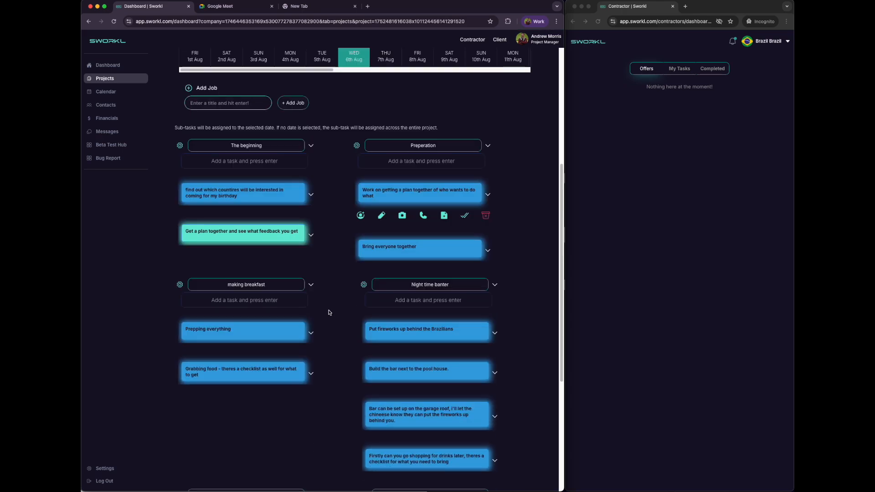
click(310, 146)
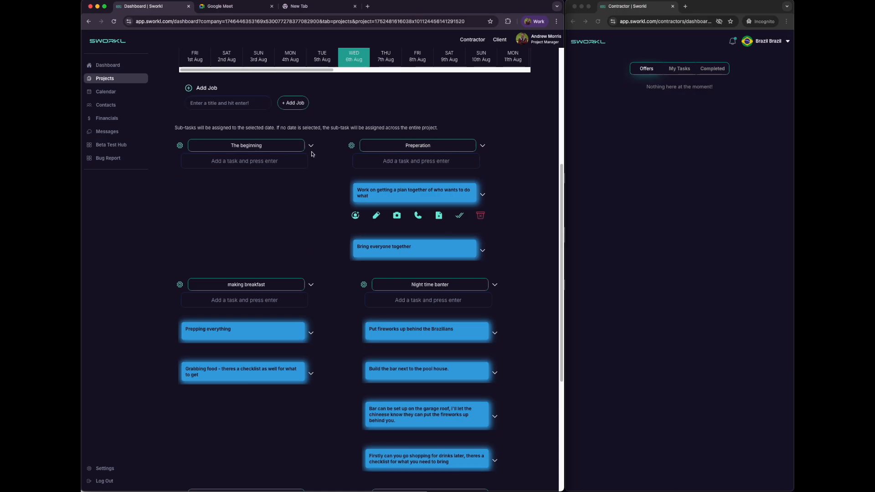
click(483, 146)
click(492, 192)
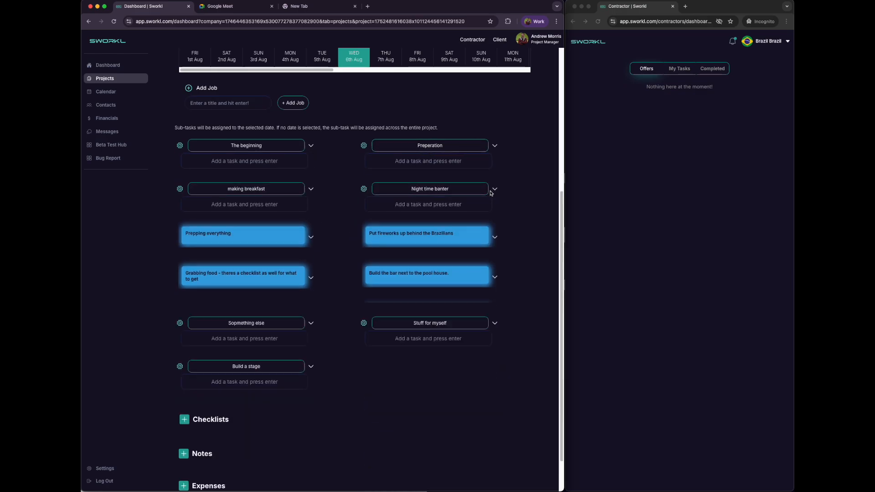
click(313, 190)
- Add the task "Clear the deck" to the Build a stage job
click(244, 337)
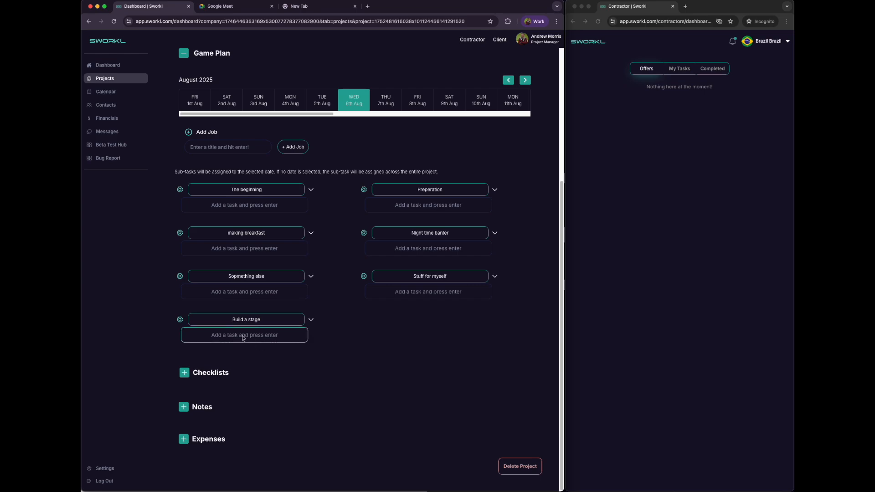
text(Clear the deck)
key(Return)
- Add the task "move everything out of the truck" to the Build a stage job
text(move everrything)
key(BackSpace)
key(BackSpace)
key(BackSpace)
key(BackSpace)
key(BackSpace)
key(BackSpace)
key(BackSpace)
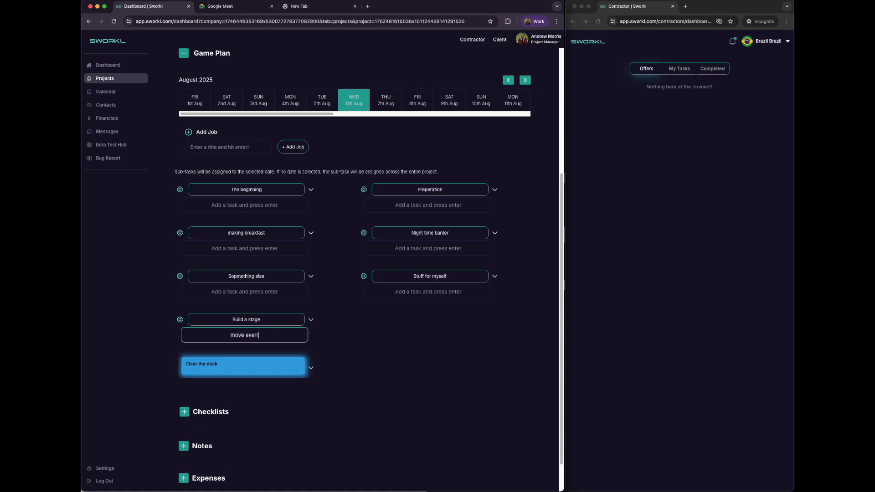
key(BackSpace)
text(ything out of the truck)
key(Return)
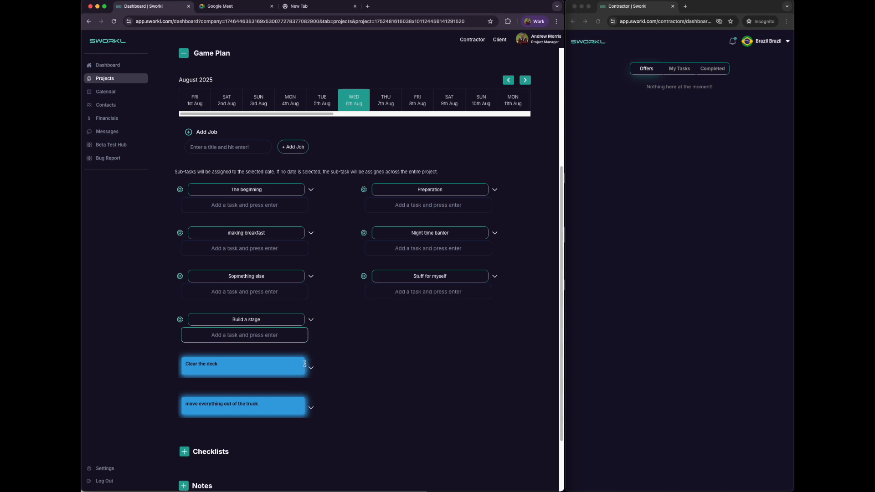
- Look at the Build a stage job's options, and expand the actions of the Clear the deck task
click(179, 319)
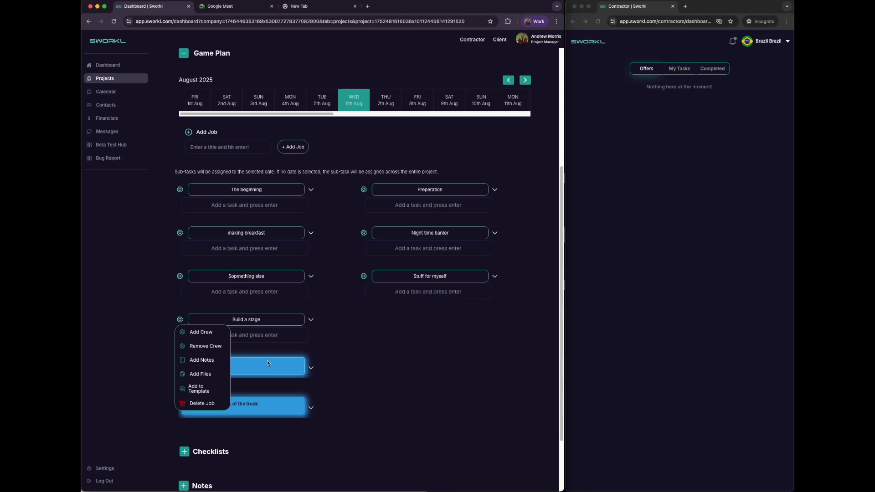
click(344, 360)
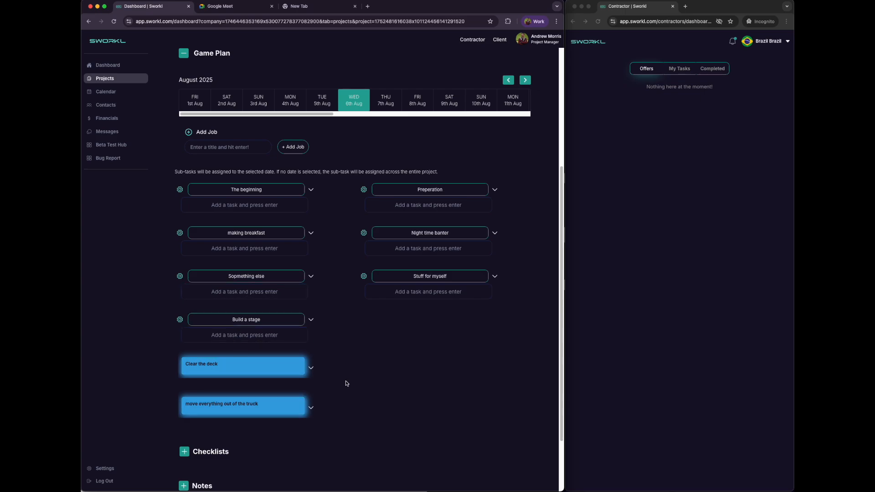
click(311, 369)
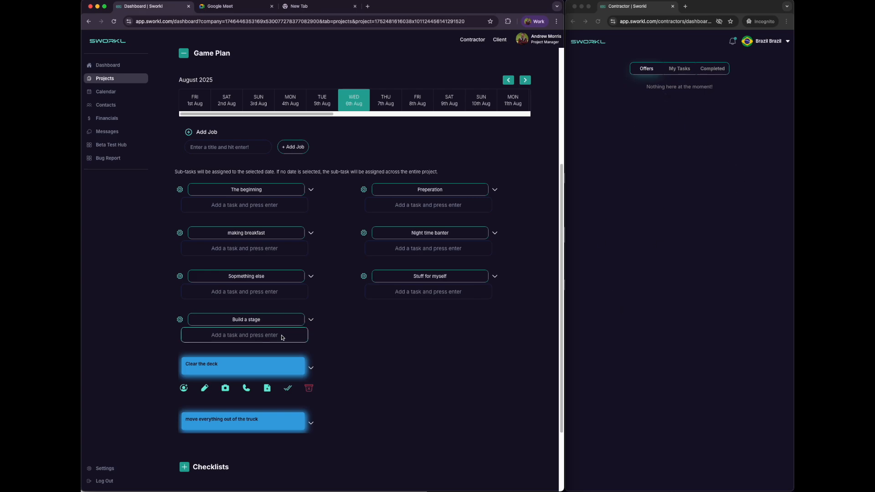
- Start adding project crew by shift, with 27 September 2025 as the shift day
scroll(282, 337, up, 1)
click(183, 85)
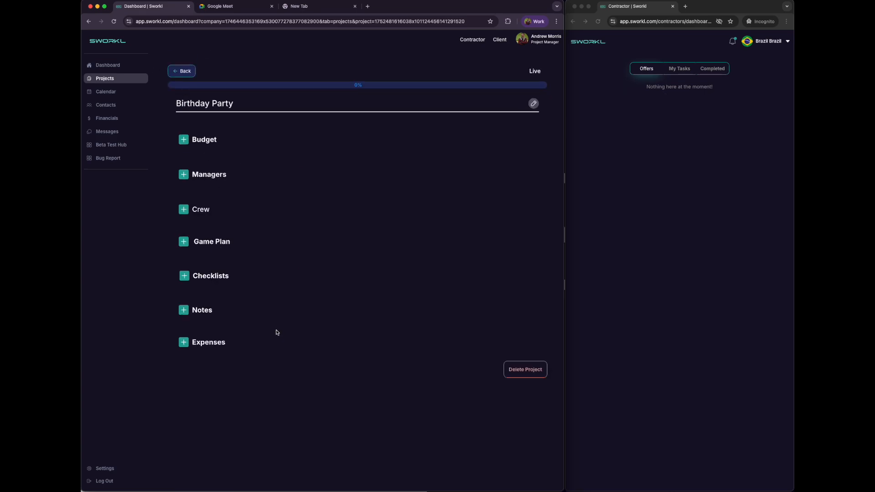
click(184, 211)
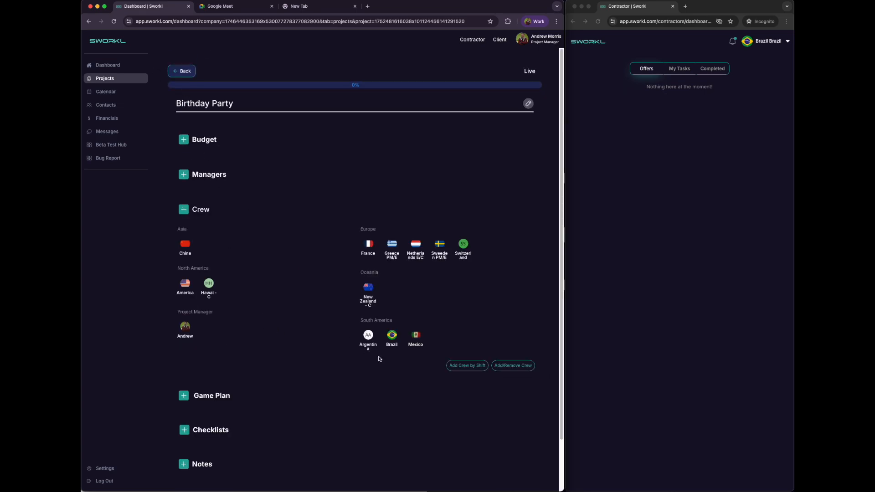
click(469, 369)
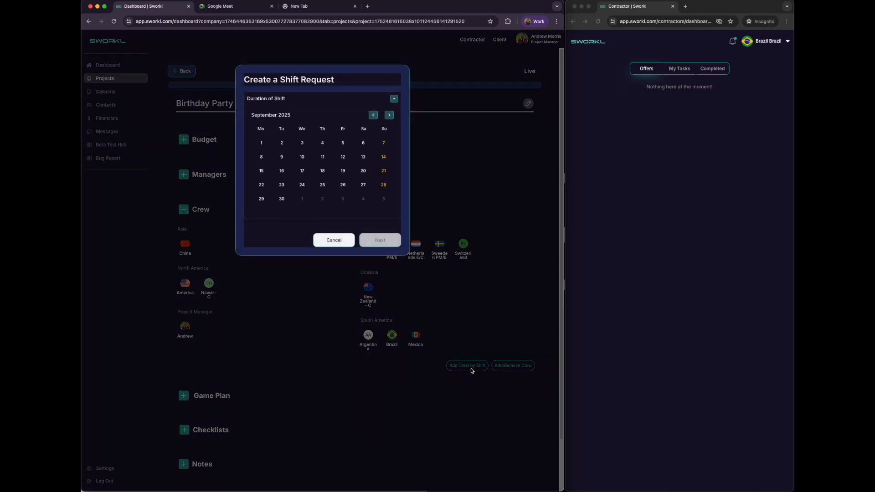
click(362, 185)
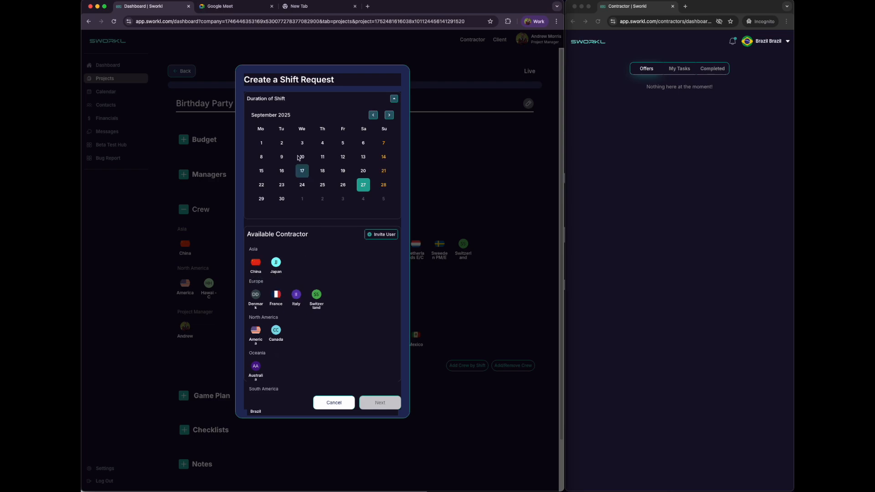
click(282, 143)
click(302, 143)
click(322, 143)
click(342, 144)
click(262, 144)
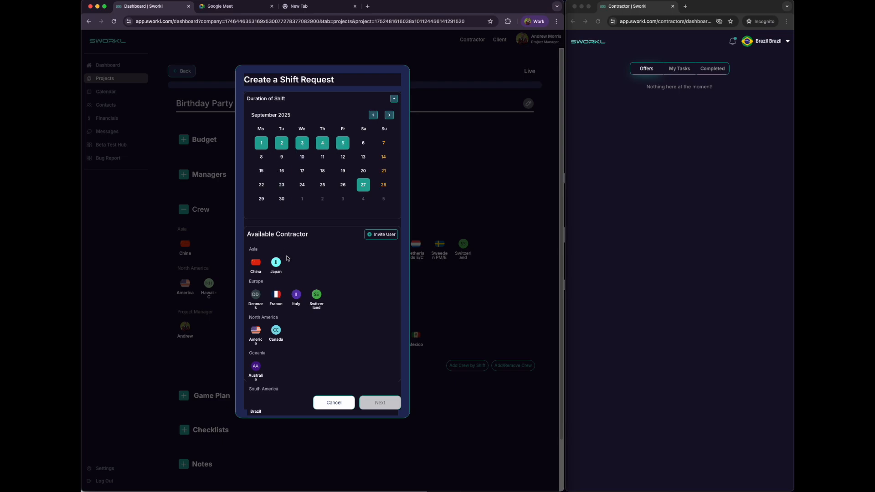
click(343, 143)
click(322, 143)
click(302, 143)
click(282, 143)
click(261, 143)
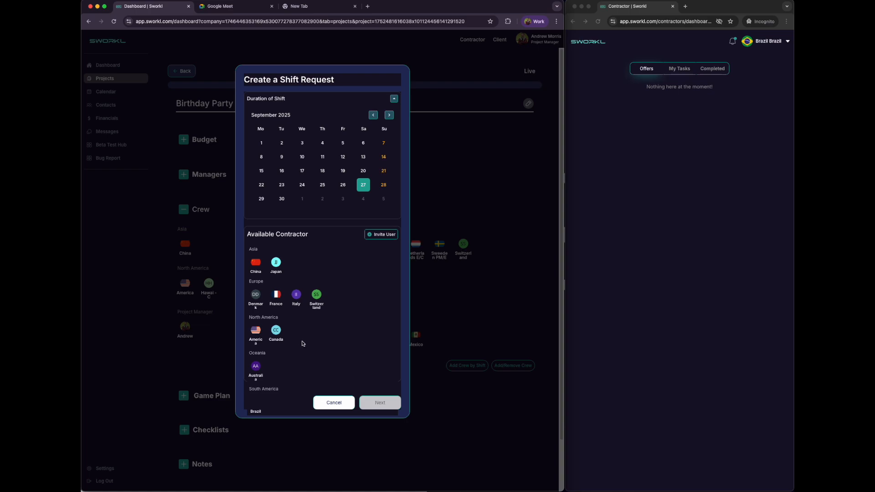
- Select the contractor Brazil and send the shift request for the Birthday Party project
click(251, 414)
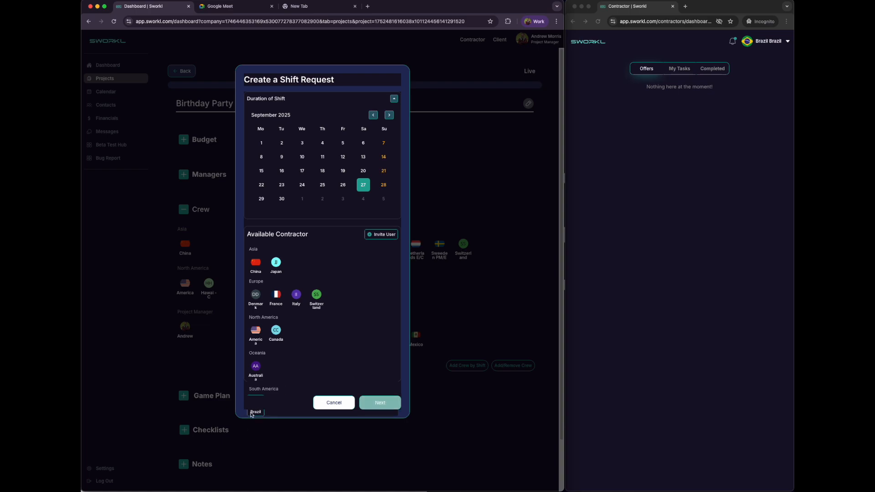
click(382, 403)
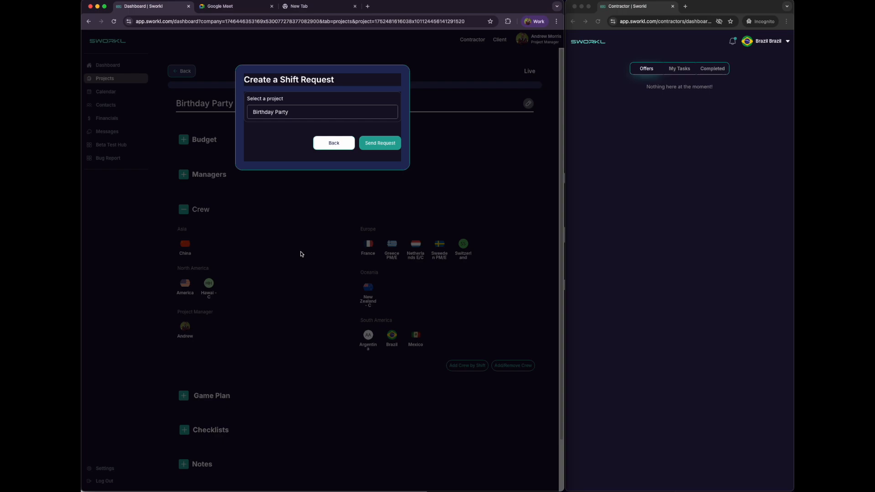
click(386, 144)
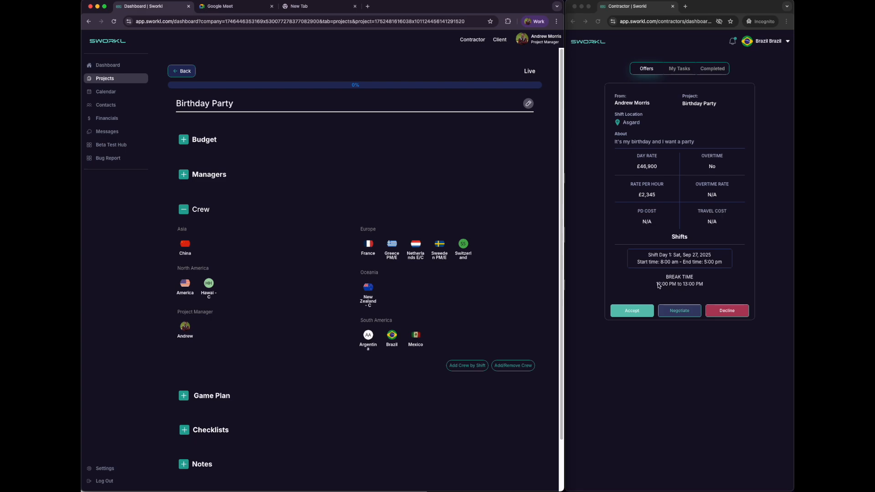
- In the contractor's window, negotiate the Birthday Party shift offer with the message "I want travel costs covered"
click(682, 313)
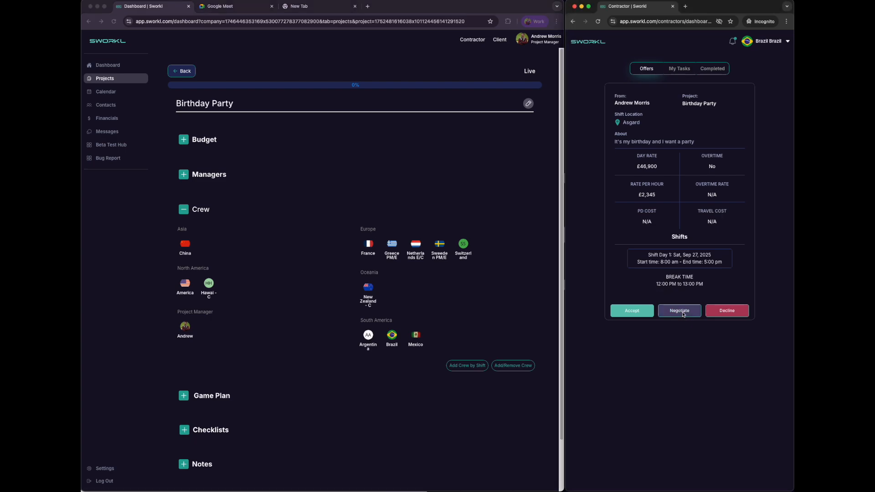
click(683, 313)
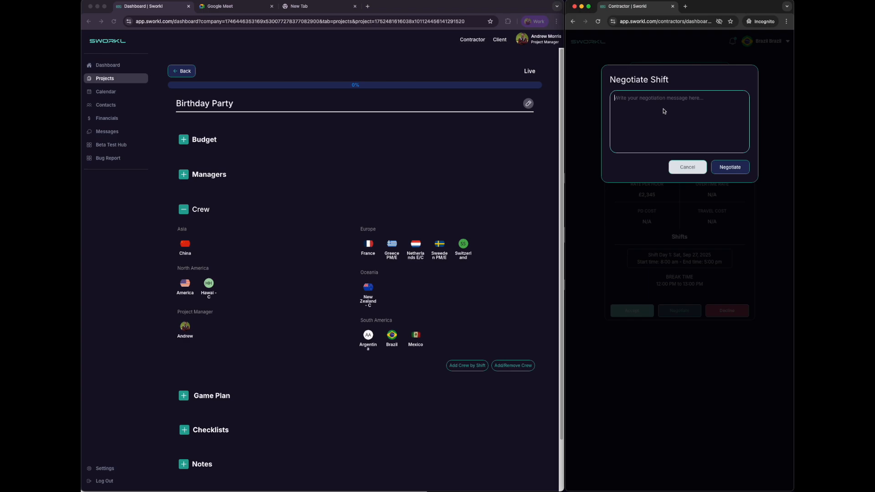
text(I want travel costs covered)
click(730, 167)
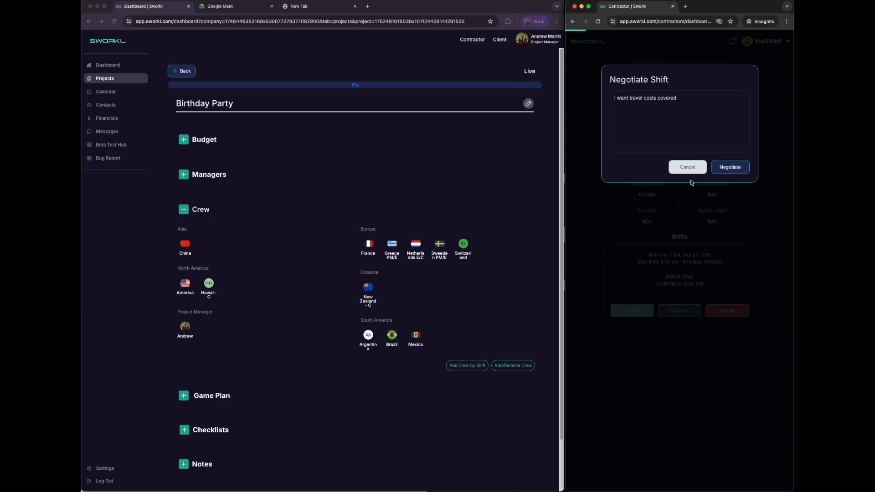
- From the manager's Assistance Hub, update Brazil's negotiated shift to include travel expenses and save the changes
click(111, 67)
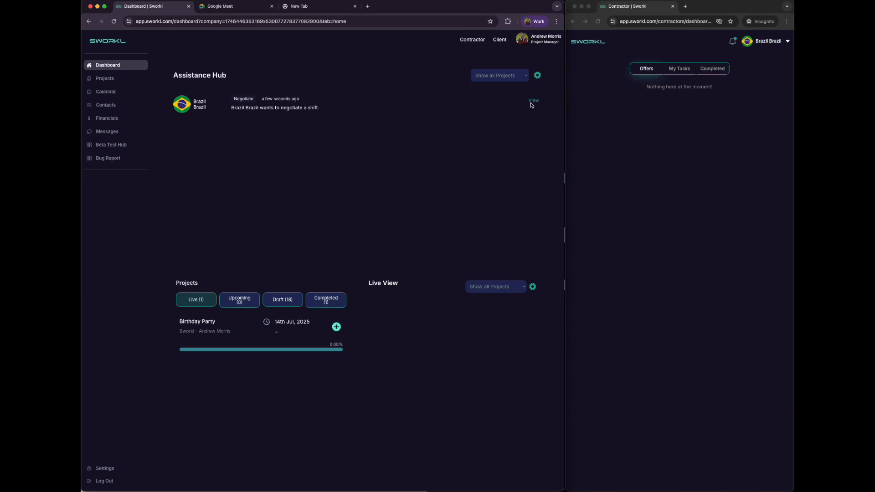
click(533, 101)
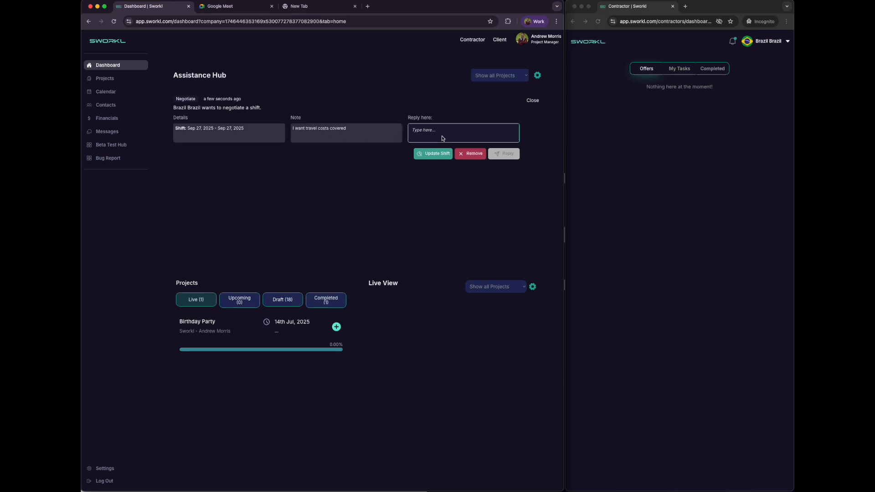
click(433, 154)
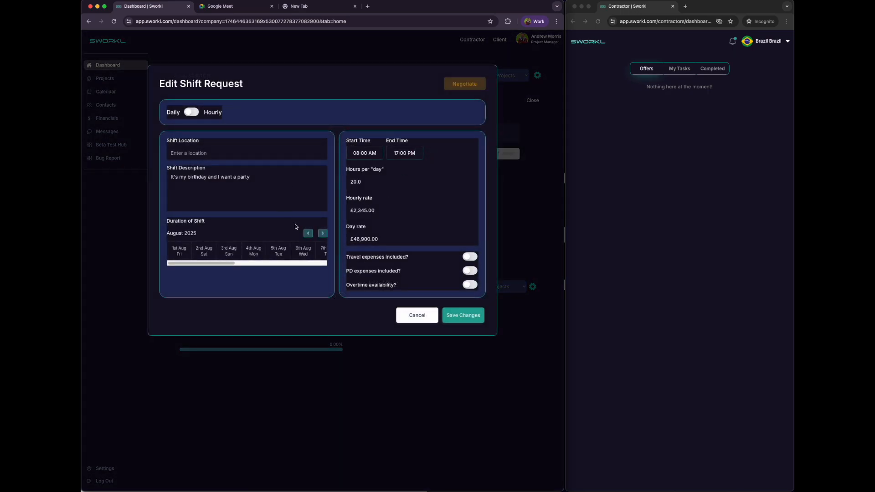
click(465, 258)
click(460, 319)
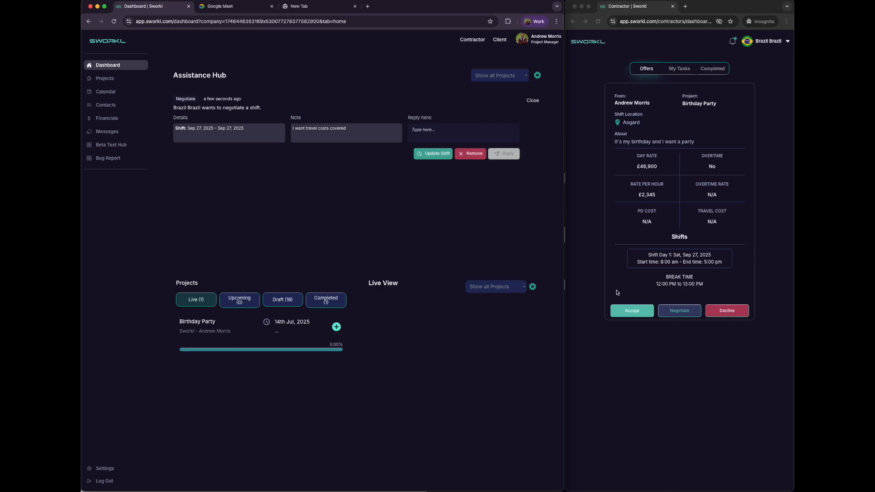
- Accept the updated shift offer as the contractor, and close the negotiation details in the manager's Assistance Hub
click(629, 312)
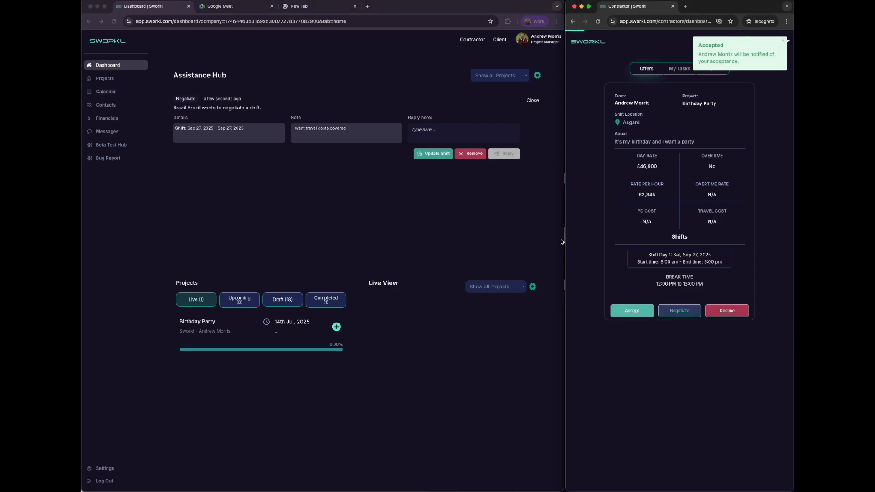
click(479, 157)
click(532, 100)
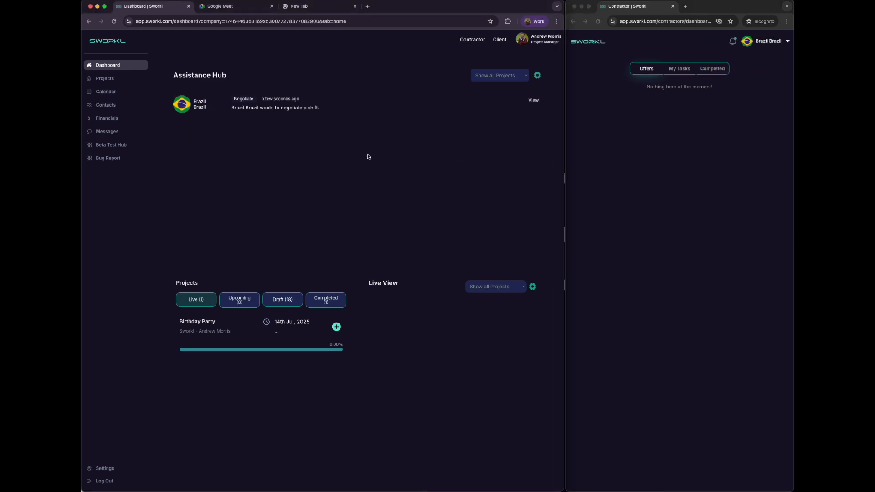
- Review the shift request behind Brazil's negotiation entry in the Assistance Hub, and close it
click(531, 101)
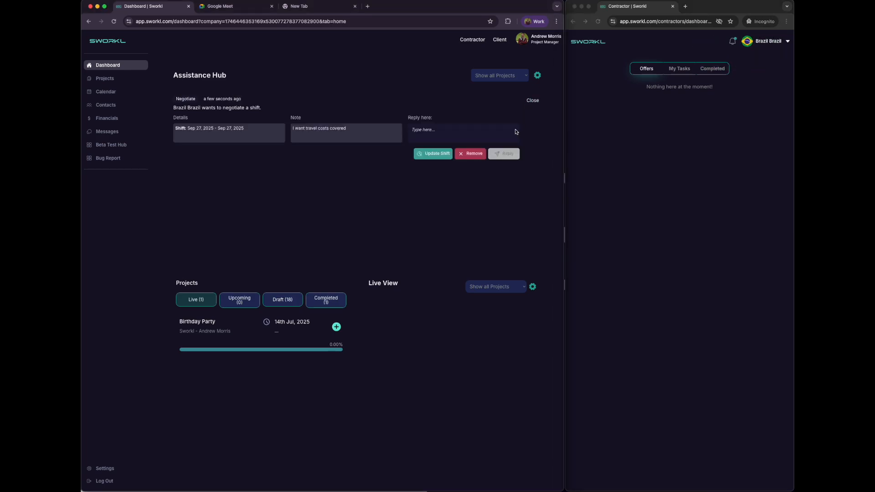
click(434, 155)
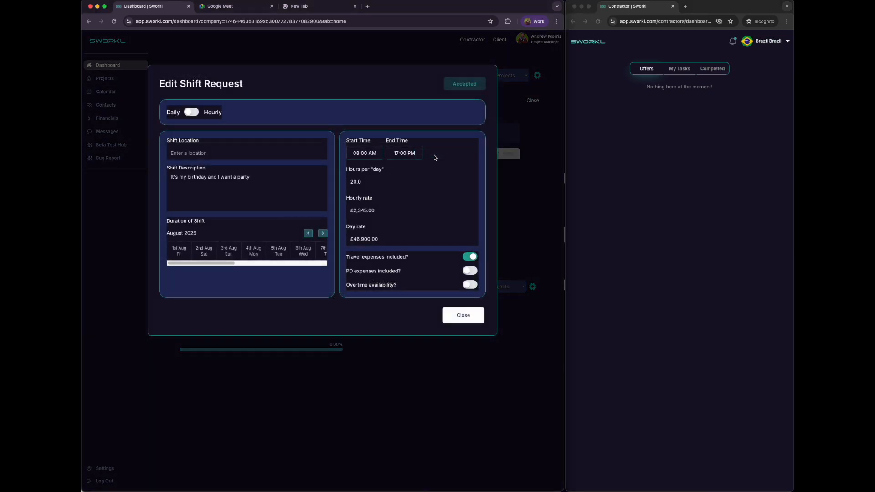
click(467, 321)
click(532, 100)
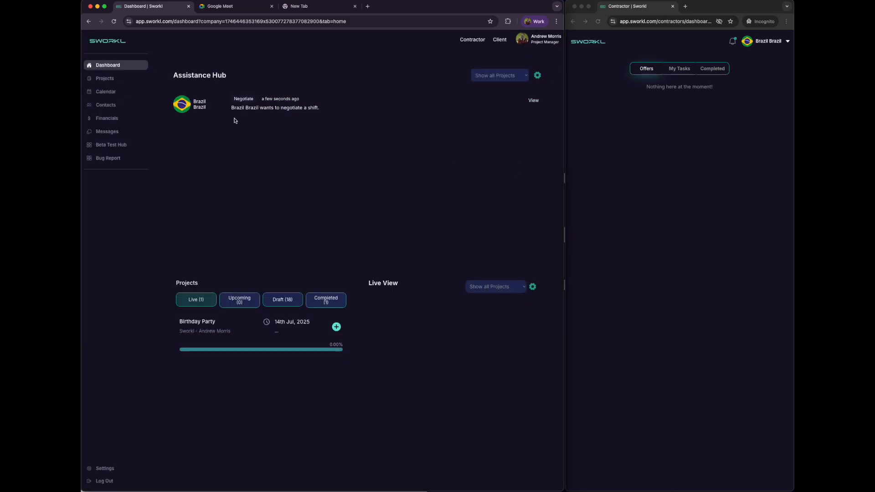
- Return to the Birthday Party project's Game Plan and assign crew member Brazil to the Clear the deck task
click(105, 79)
click(201, 136)
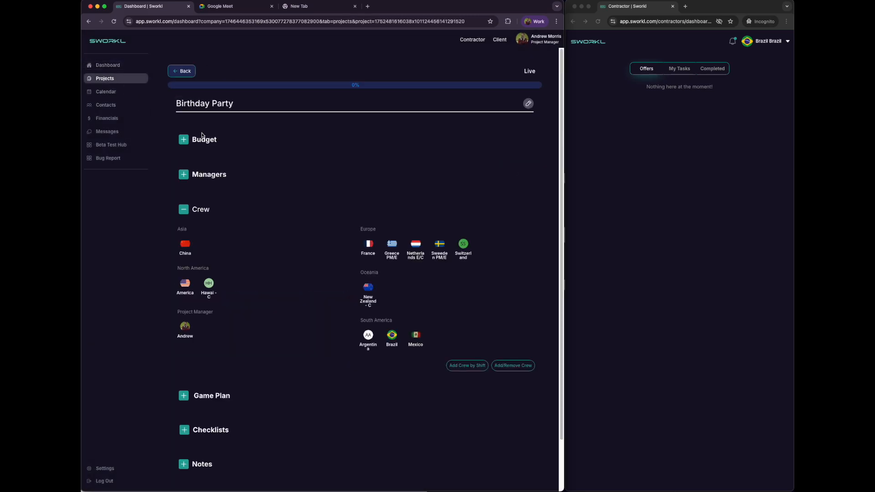
scroll(305, 284, down, 3)
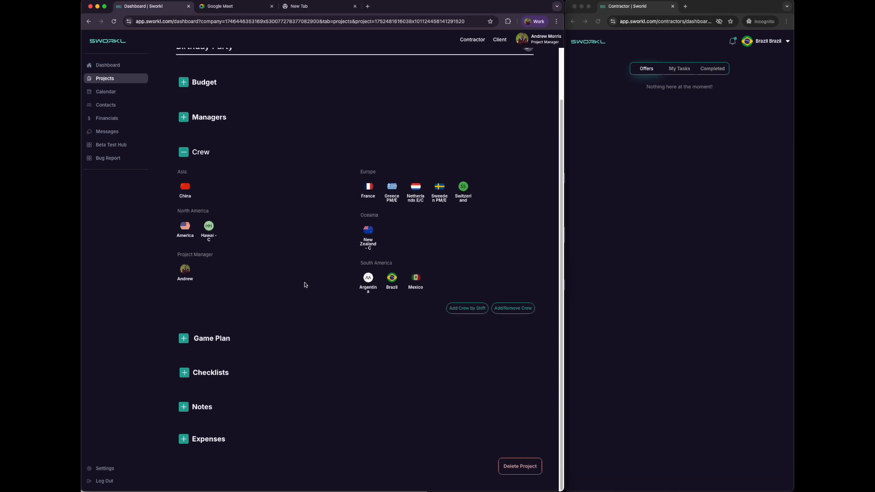
click(184, 339)
scroll(273, 351, down, 10)
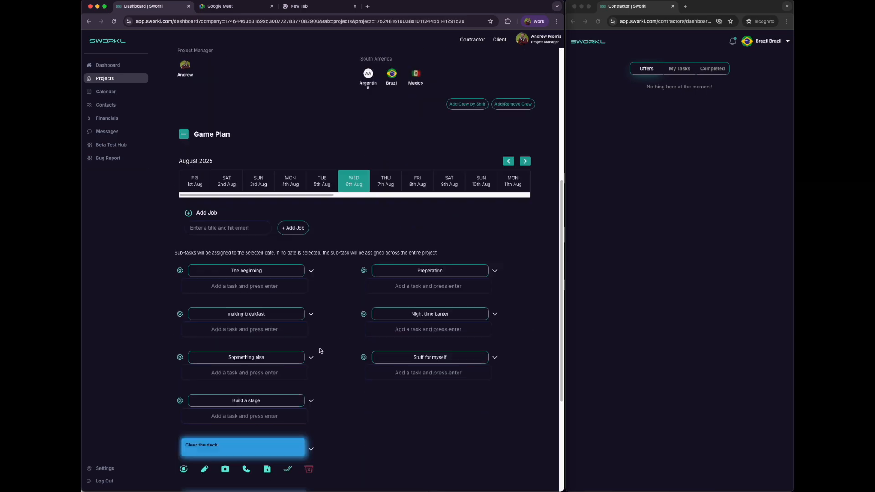
click(184, 293)
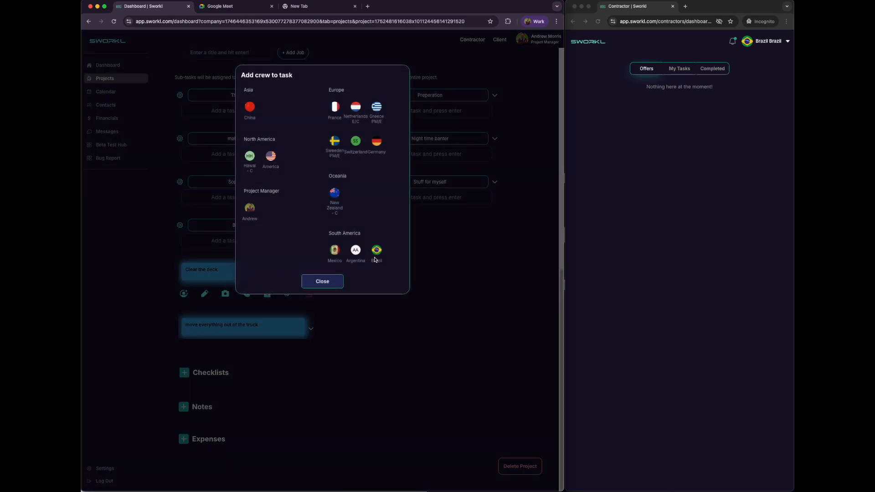
click(376, 250)
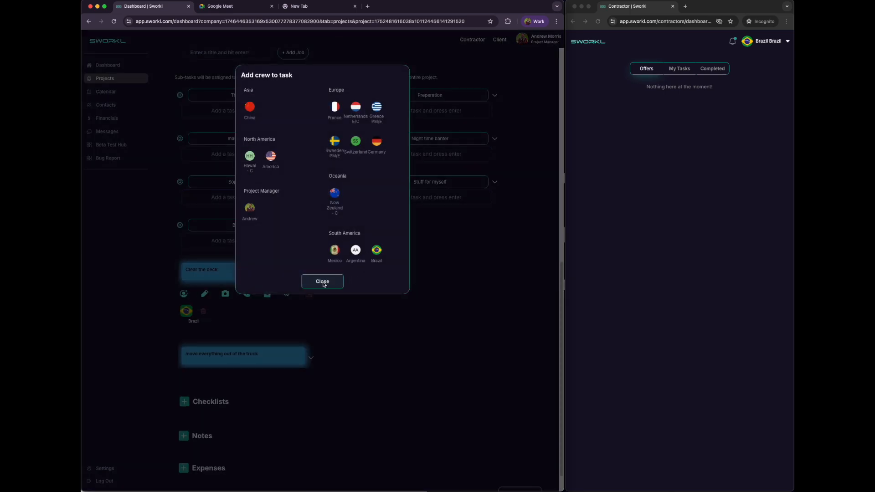
click(322, 281)
- Assign crew member Brazil to the "move everything out of the truck" task
click(311, 359)
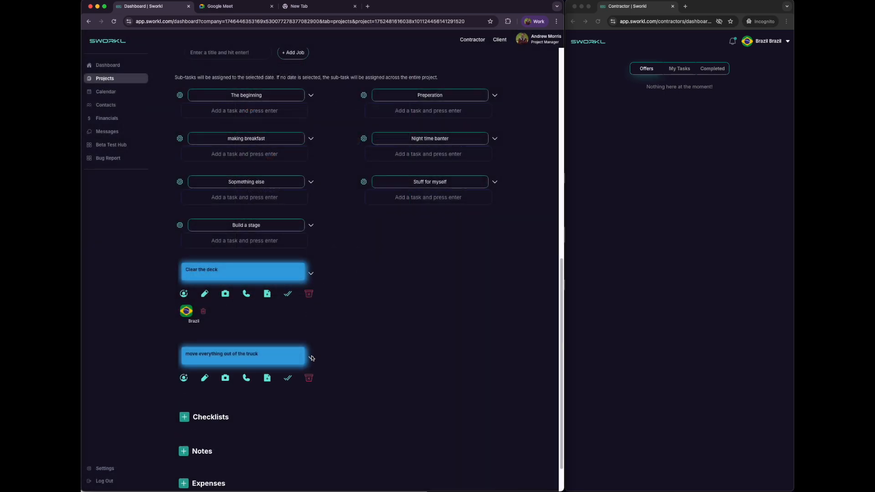
click(184, 380)
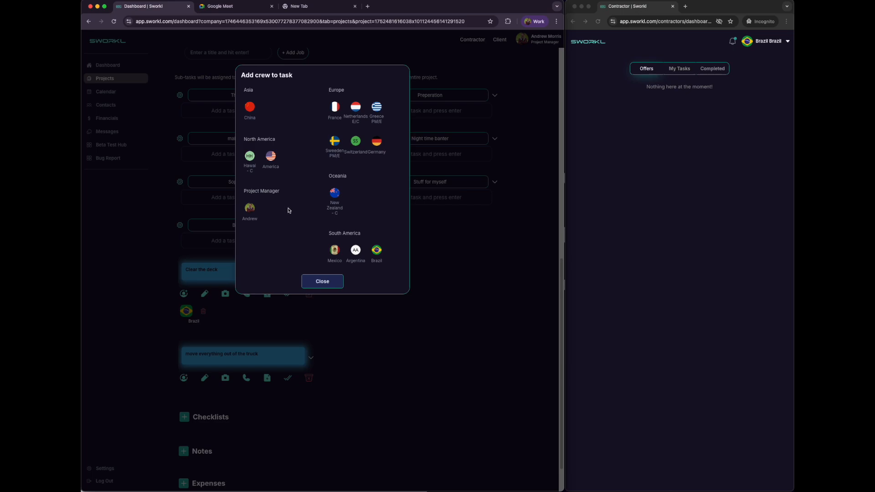
click(377, 253)
click(330, 283)
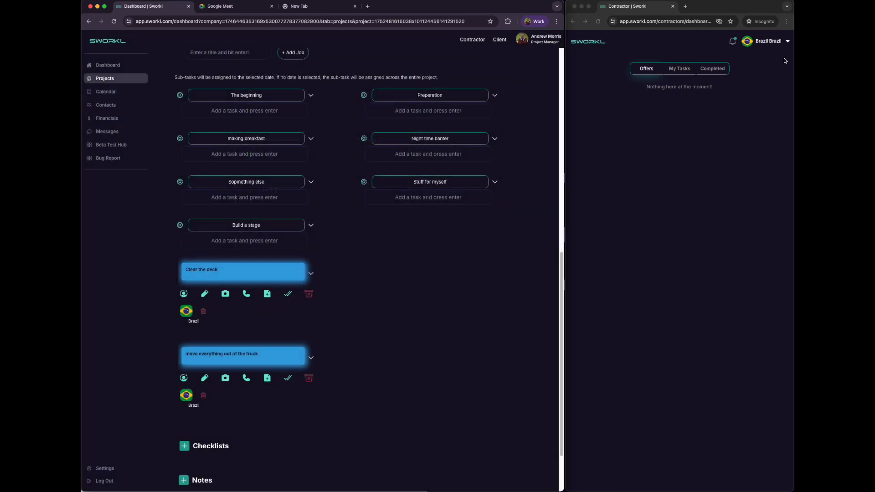
- As the contractor, open the assigned Birthday Party tasks from the August 5–8 shift and select the Clear the deck task
click(679, 68)
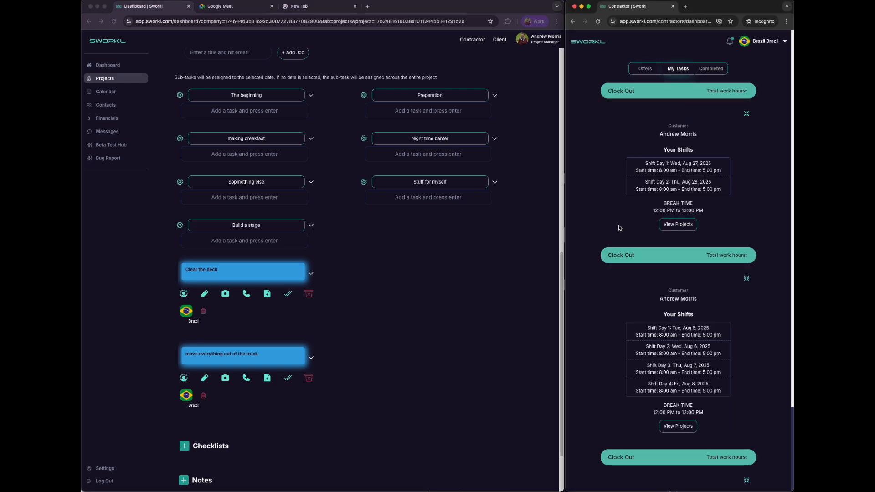
scroll(688, 222, down, 3)
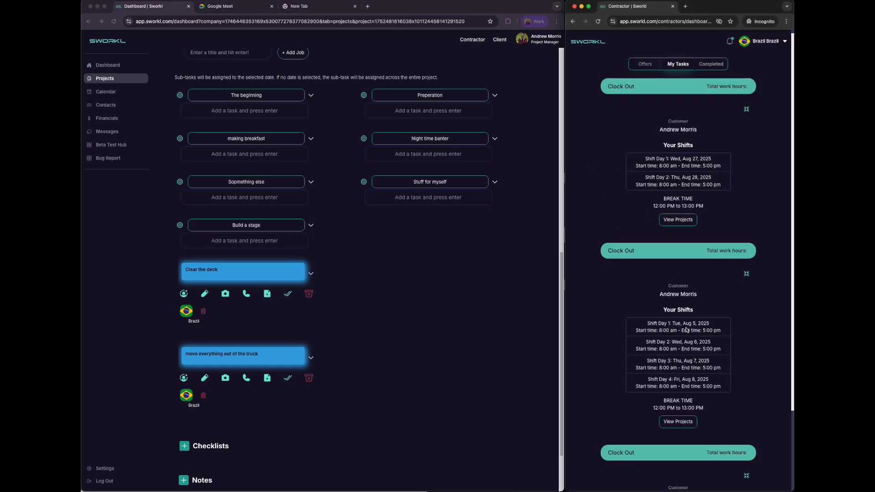
scroll(684, 326, down, 1)
scroll(684, 327, up, 3)
scroll(684, 326, down, 3)
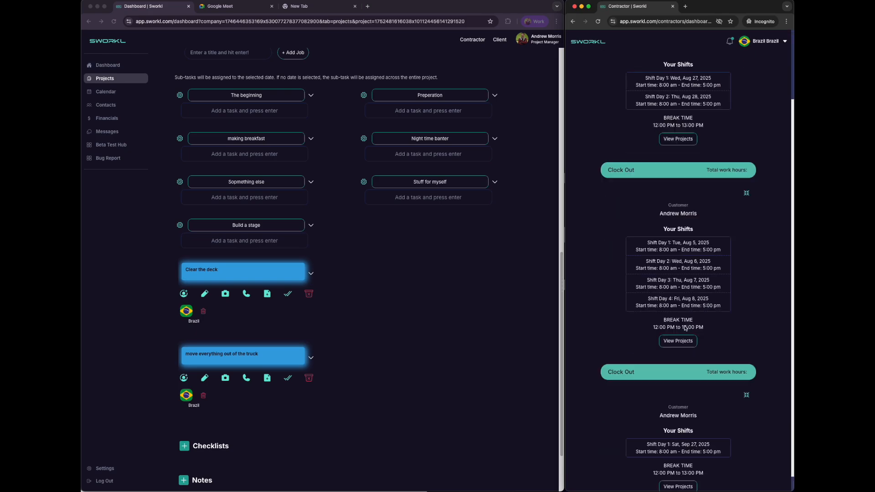
click(684, 326)
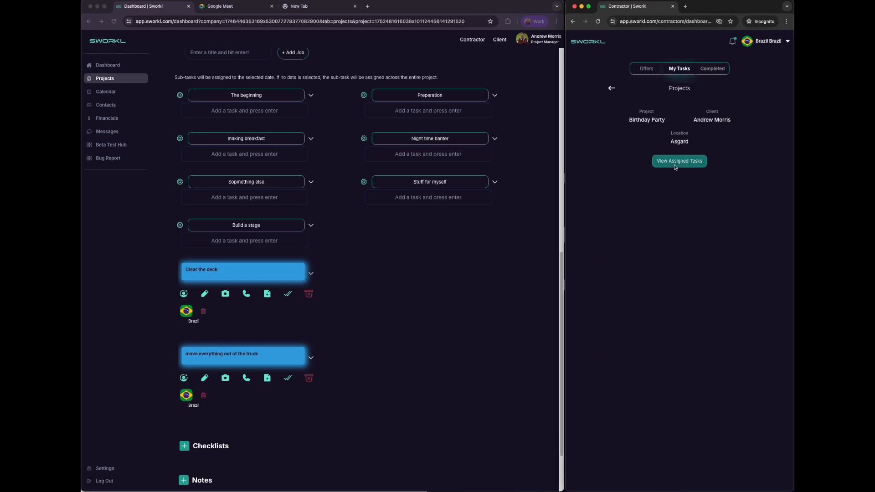
click(677, 163)
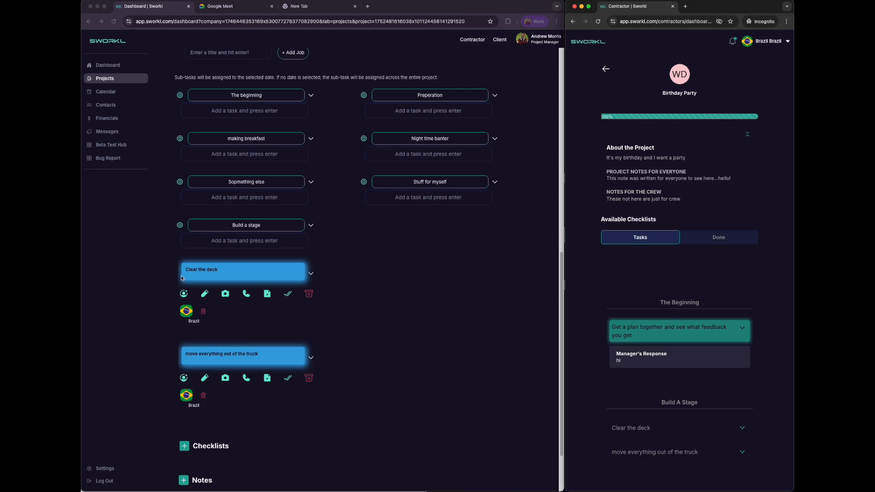
click(641, 431)
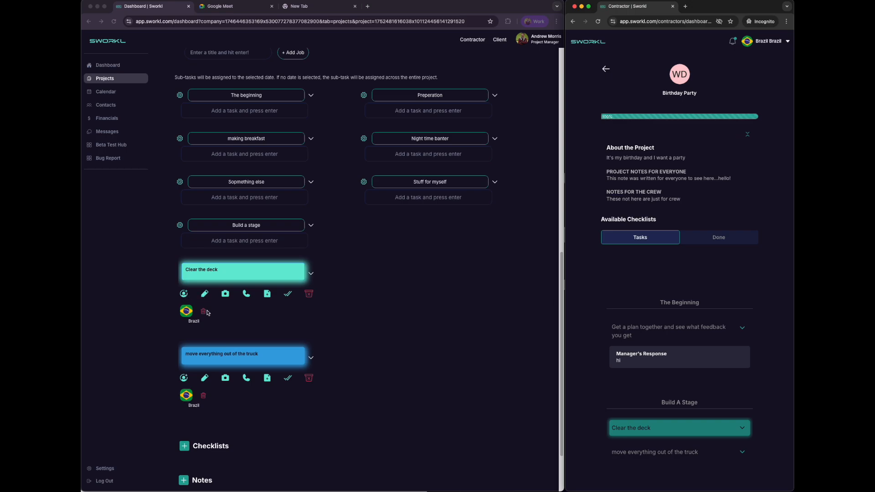
- Add a sign-off requirement to the "move everything out of the truck" task, and try choosing Malawi from its employee contacts
click(205, 381)
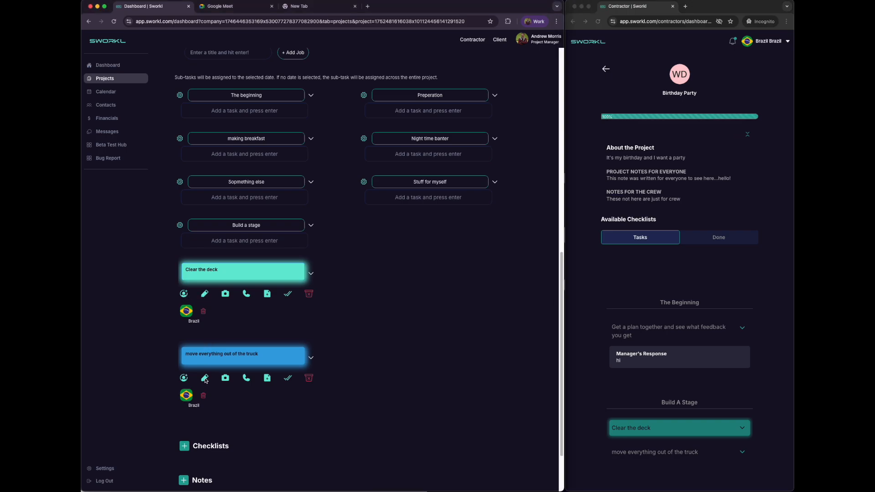
click(205, 380)
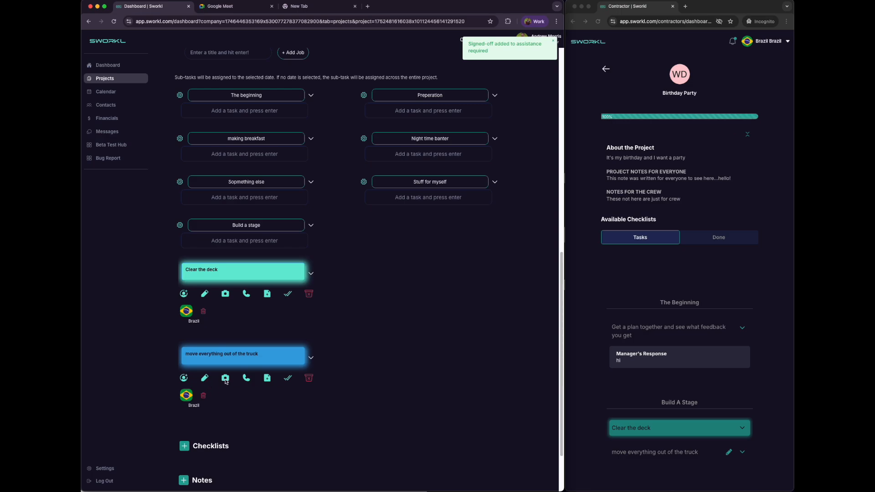
click(246, 378)
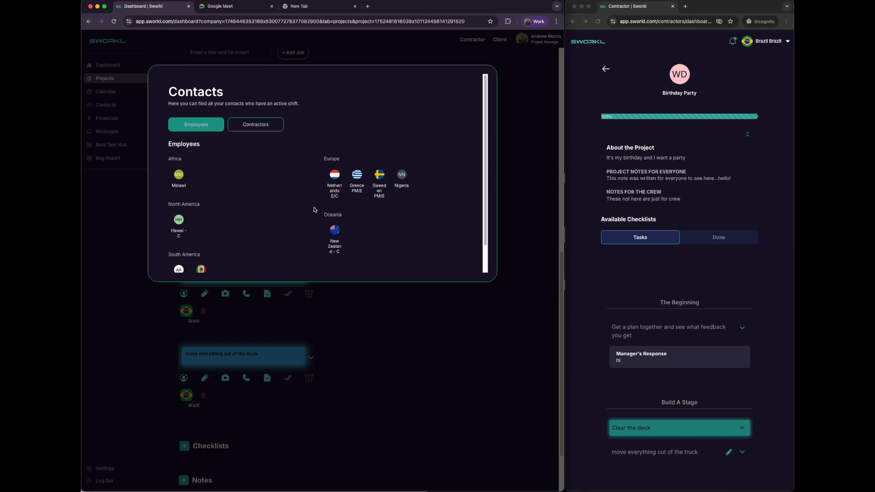
click(179, 175)
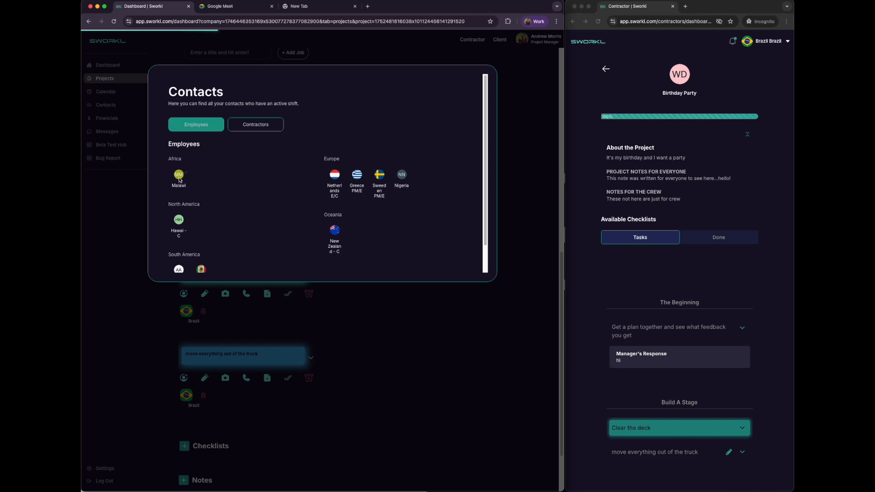
click(395, 346)
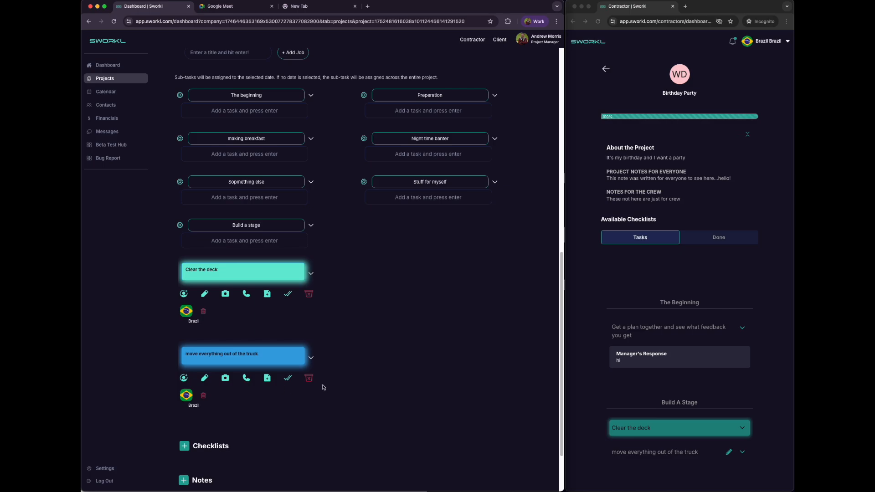
- In the contractor's assigned tasks, expand the Clear the deck task and mark it as done
click(745, 333)
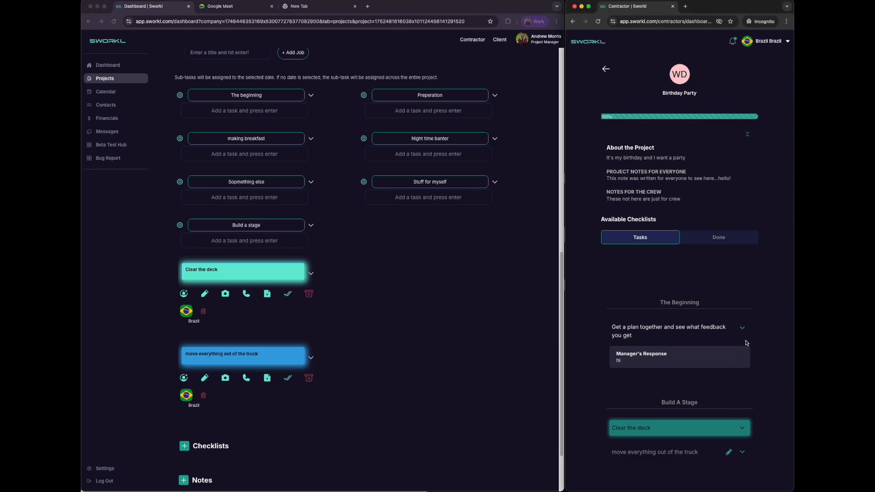
click(742, 430)
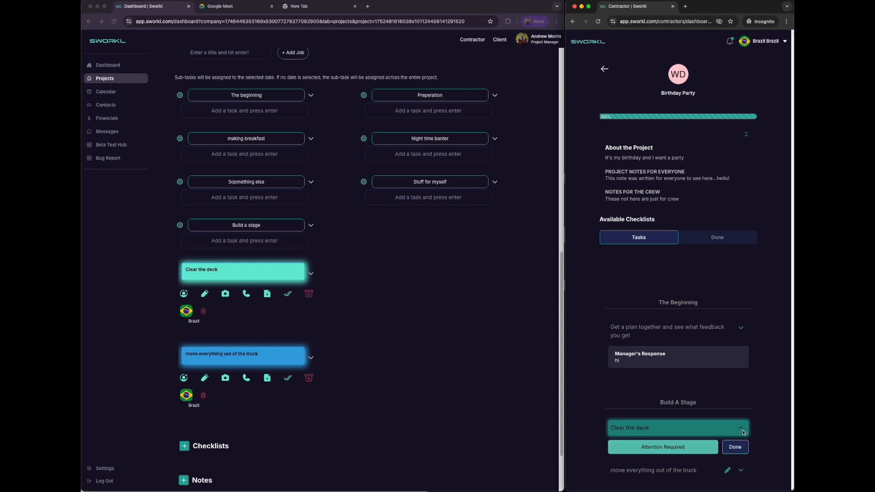
click(650, 449)
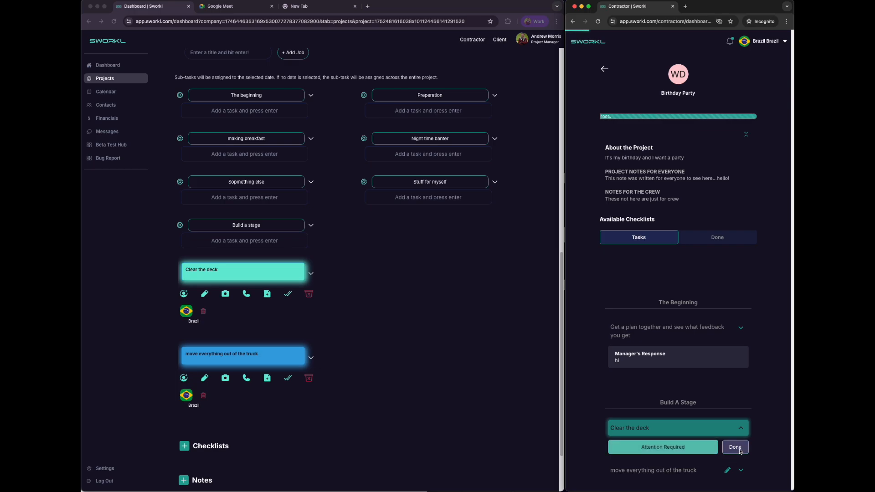
click(740, 450)
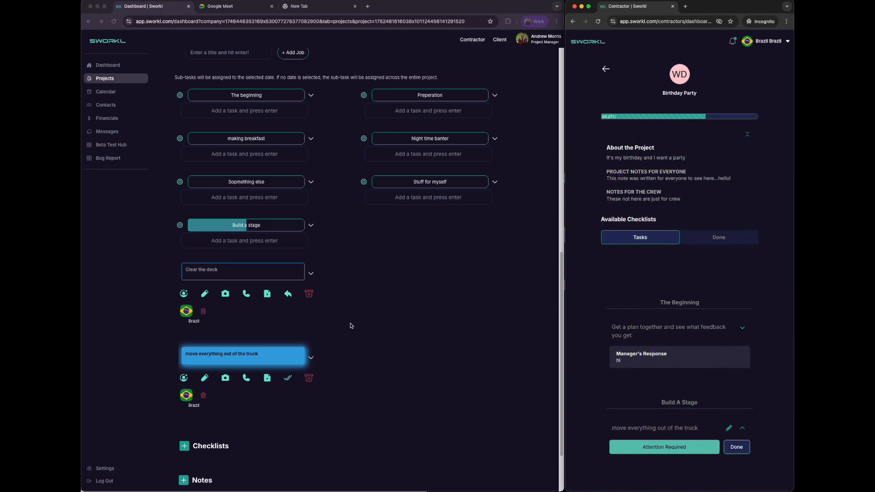
- In the manager's Game Plan, mark the "move everything out of the truck" task as done and revert it to undone
scroll(349, 324, down, 3)
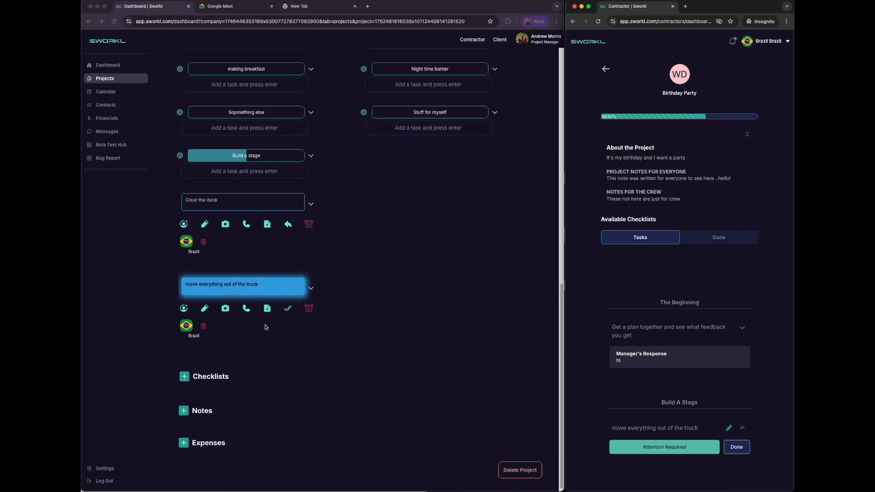
click(267, 312)
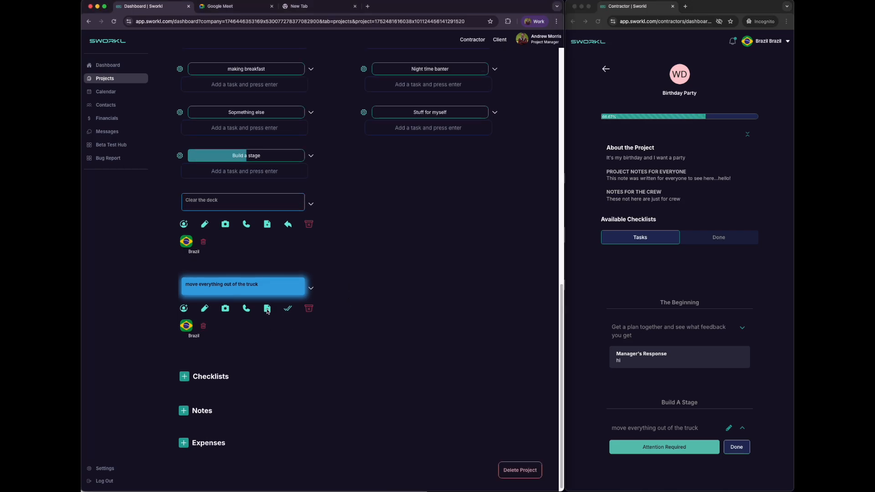
click(288, 310)
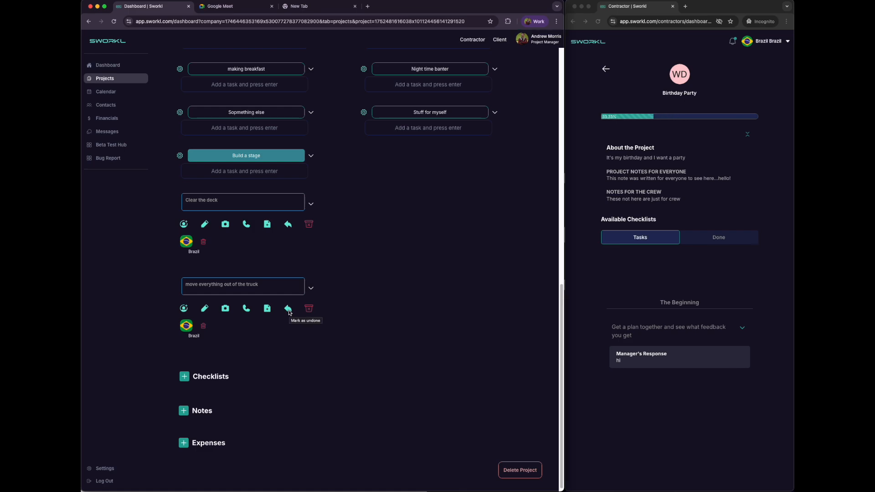
click(288, 310)
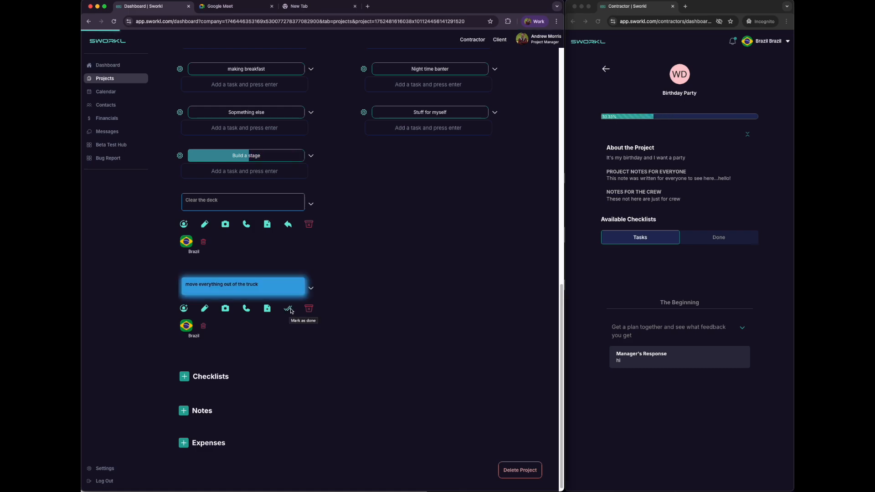
- Open the contractor's Home page of prioritized tasks and expand the task about getting a plan together
scroll(282, 264, up, 3)
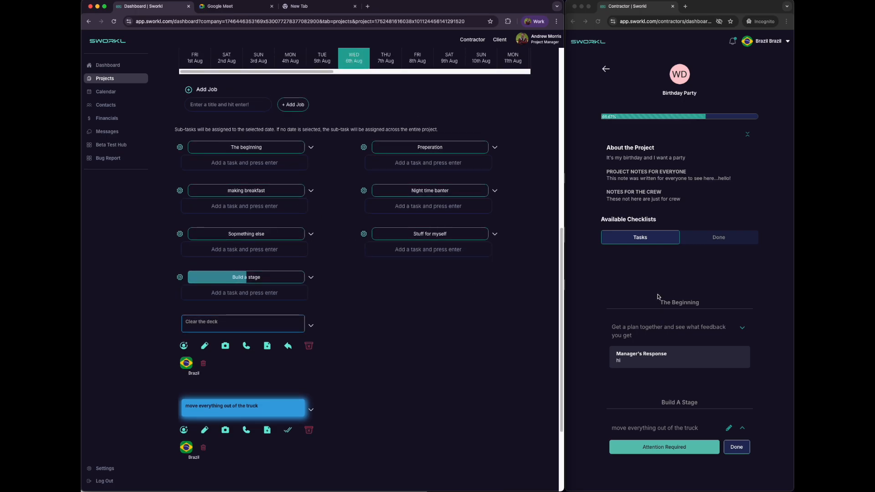
click(760, 39)
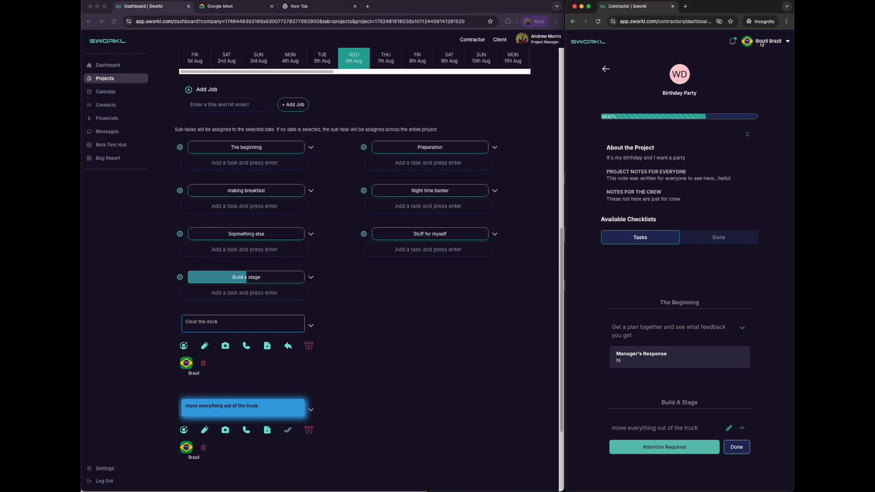
click(755, 62)
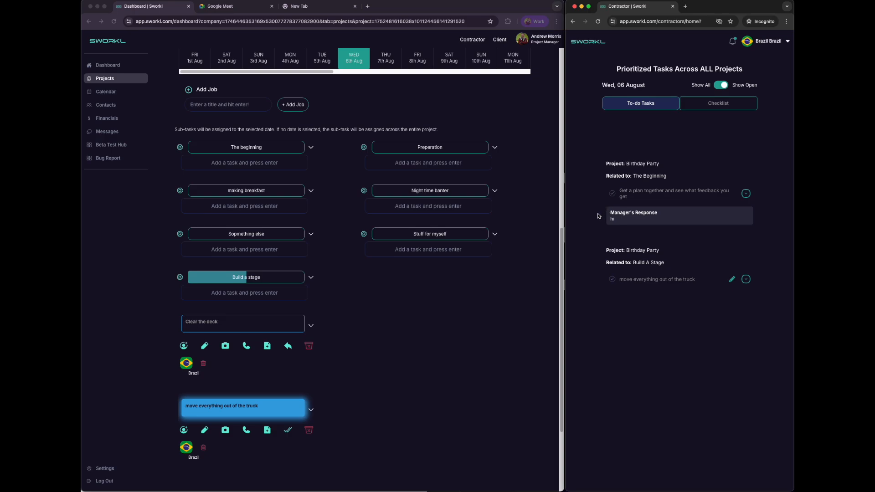
click(746, 194)
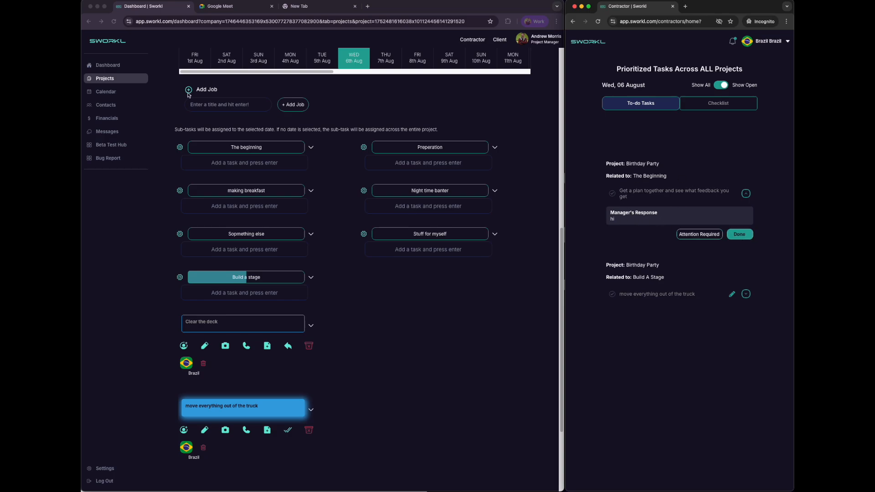
- Collapse the Birthday Party project's Game Plan and expand its Checklists to review the Booze for Party and Food to buy lists
scroll(205, 172, up, 3)
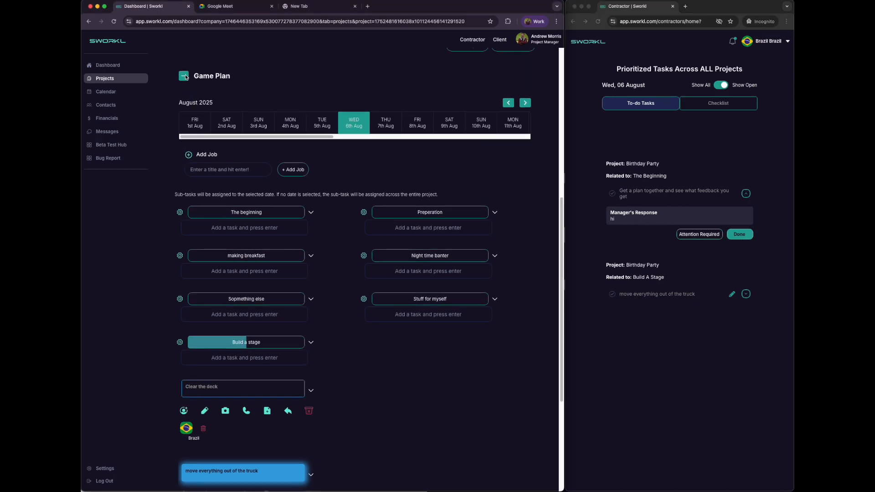
click(185, 75)
click(184, 153)
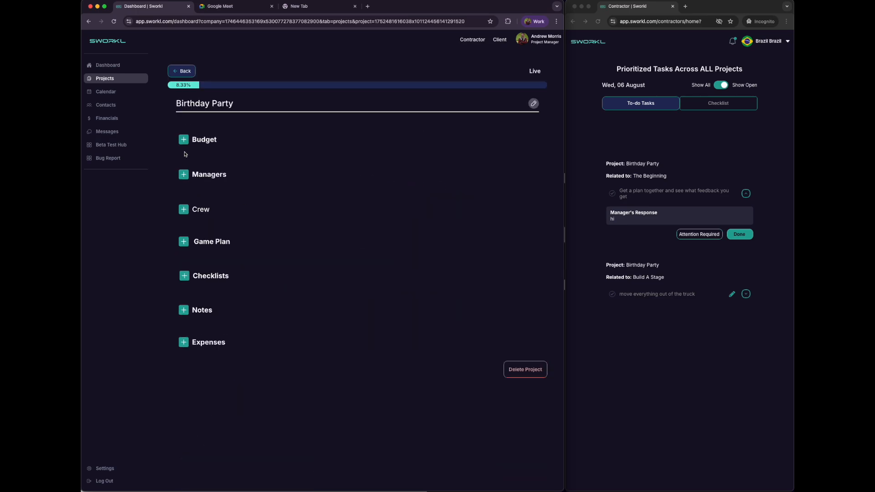
click(185, 277)
scroll(352, 303, down, 3)
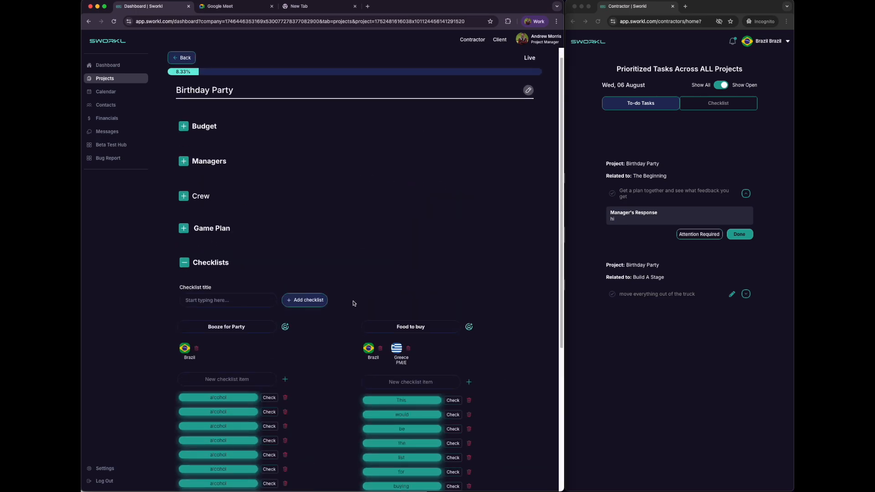
scroll(348, 301, down, 1)
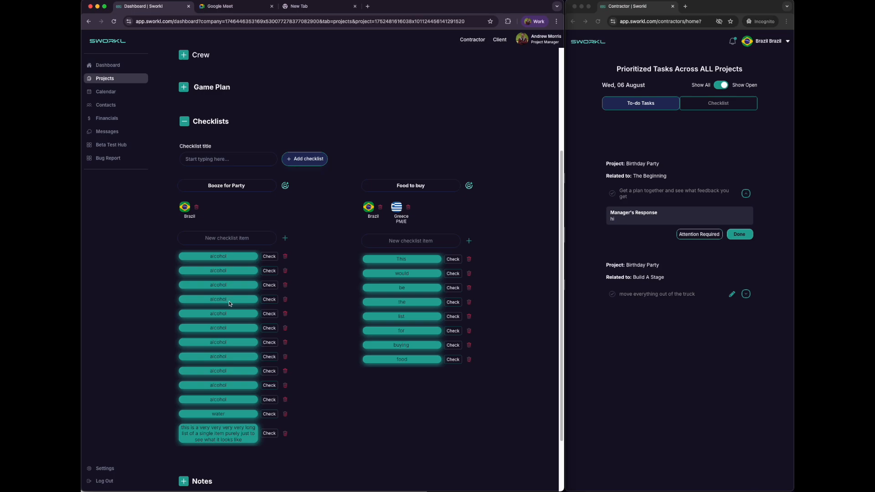
- Open the contractor's checklists and check off the first five alcohol items in Booze for Party
click(717, 106)
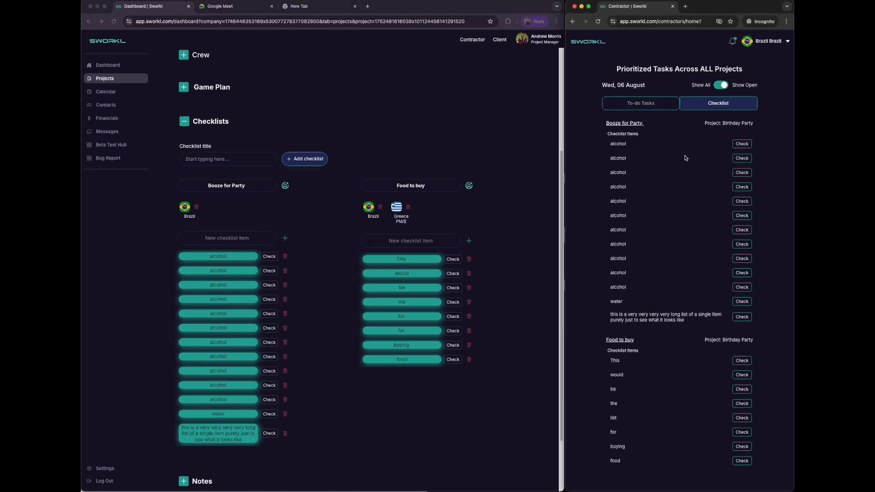
click(742, 145)
click(741, 159)
click(742, 172)
click(742, 187)
click(741, 201)
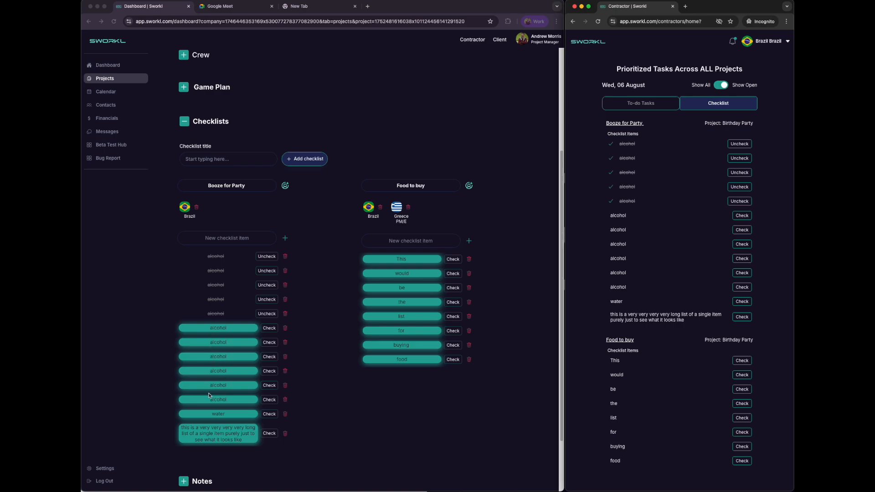
- Collapse the Checklists in the manager's project and expand the Notes to review the personal, everyone, crew and in-house notes
scroll(239, 377, up, 1)
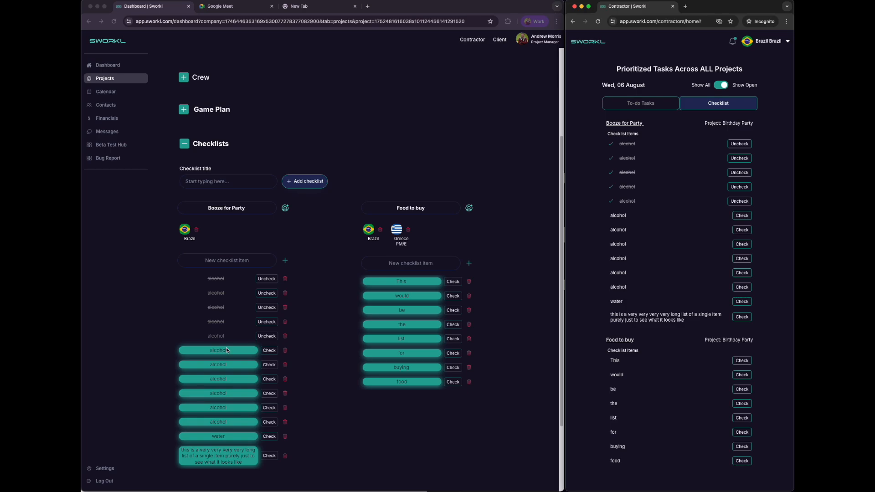
scroll(228, 310, down, 1)
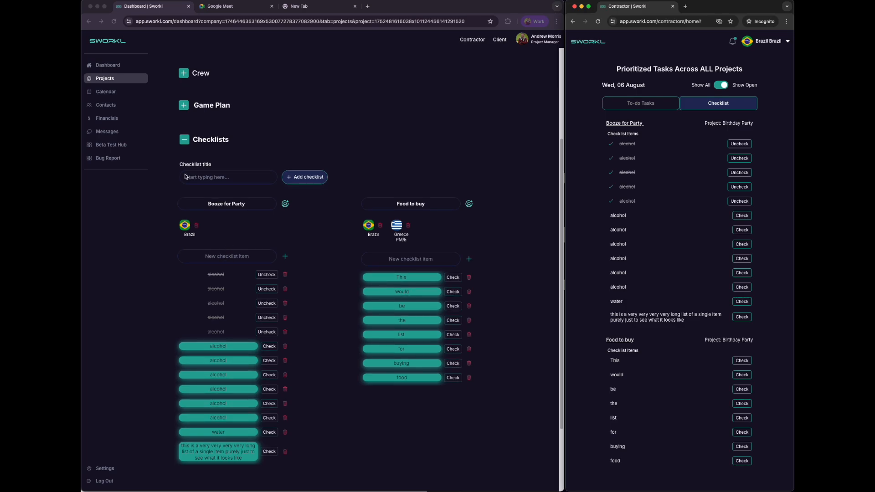
click(187, 144)
click(187, 144)
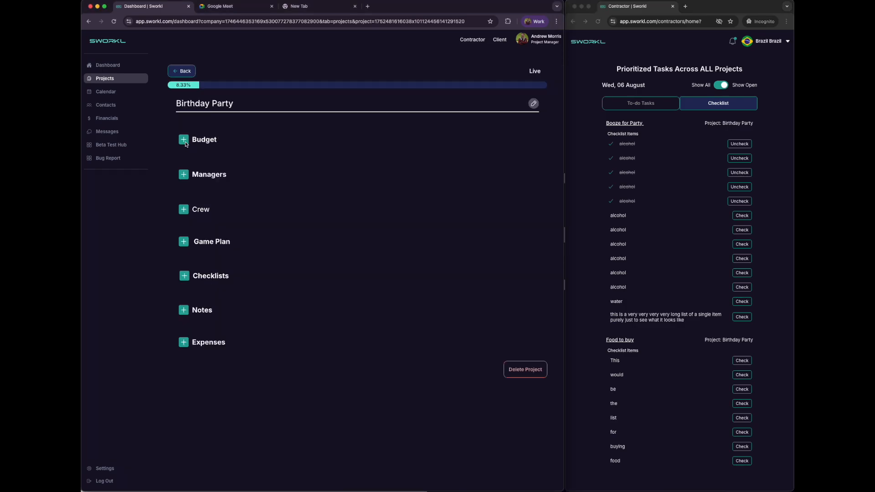
click(186, 312)
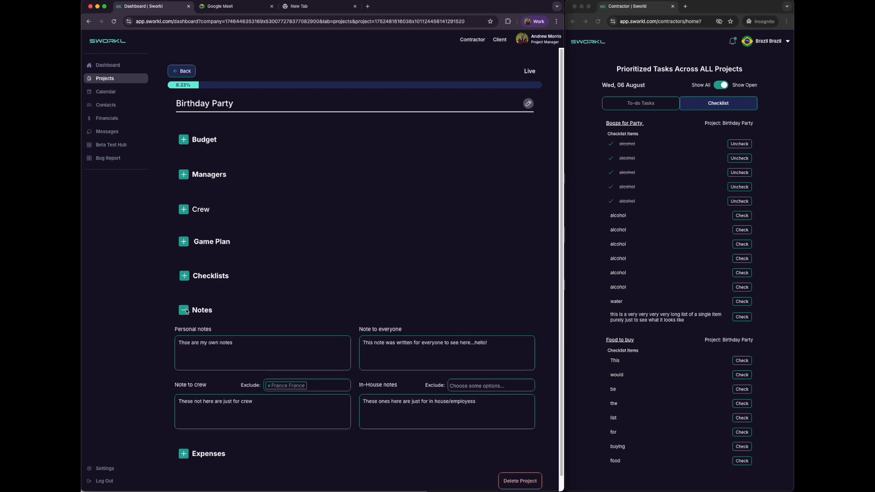
scroll(283, 345, down, 1)
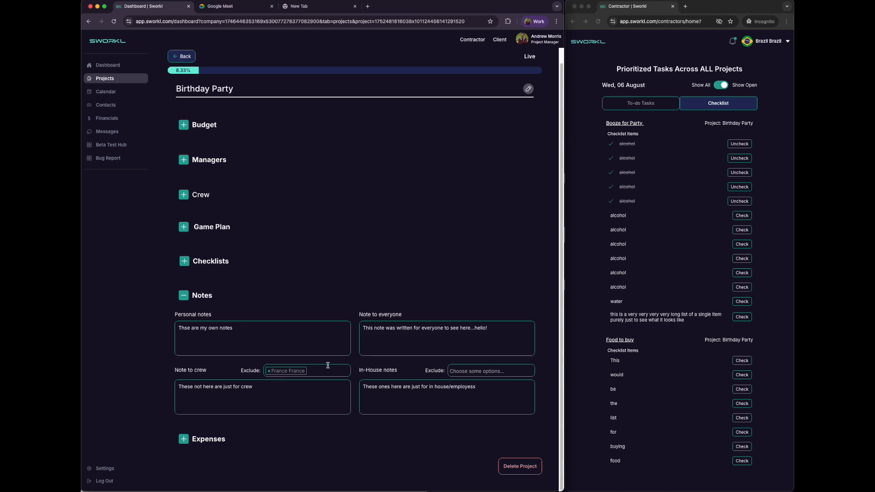
- Open the Birthday Party assigned tasks from the first shift on the contractor's dashboard to review the project notes
click(778, 42)
click(778, 41)
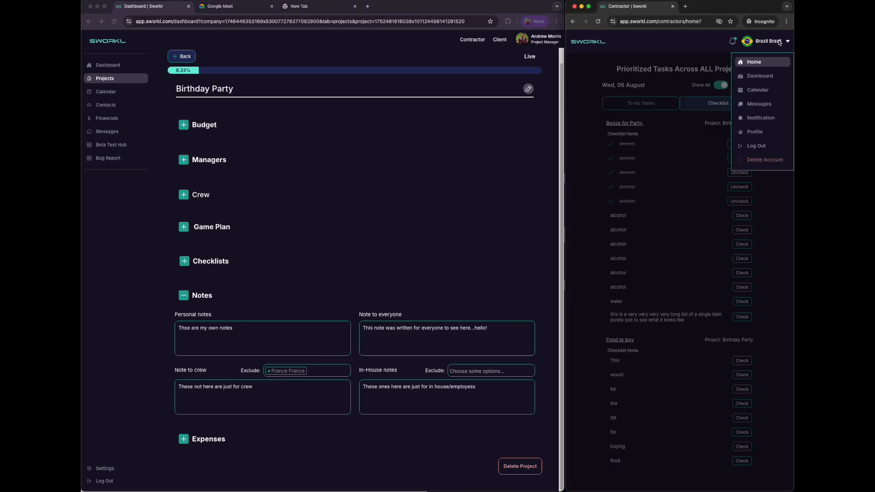
click(763, 76)
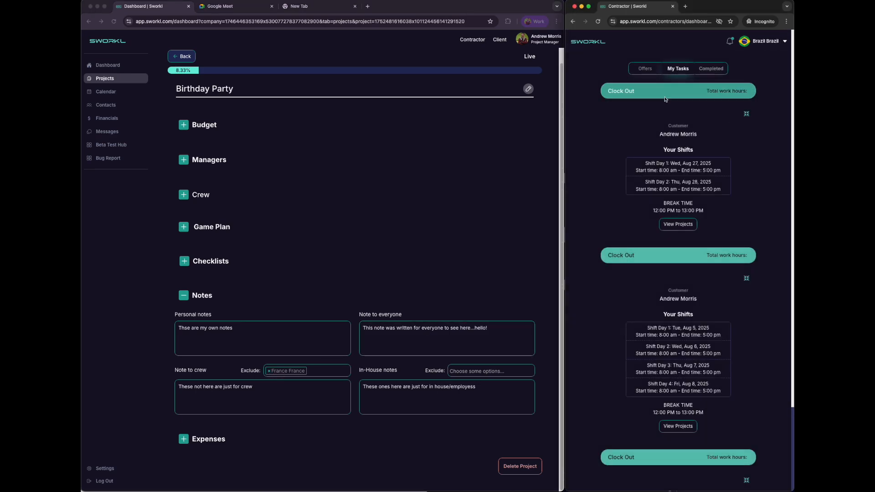
click(670, 225)
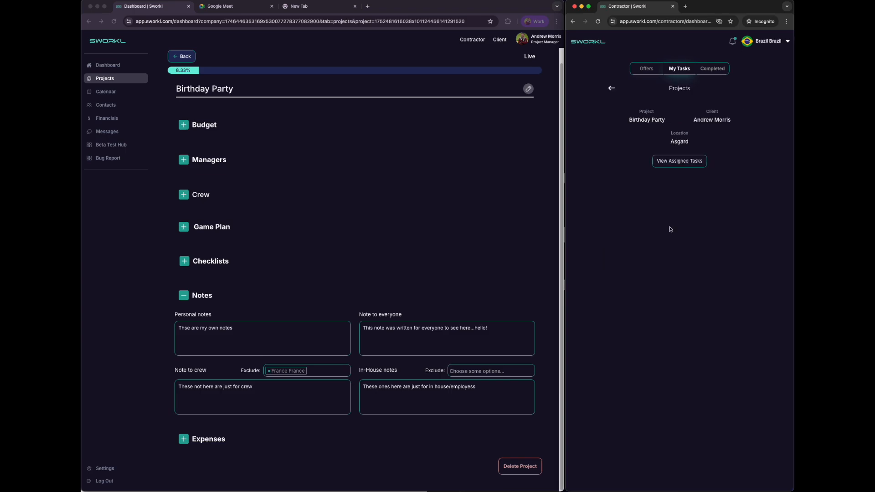
click(679, 161)
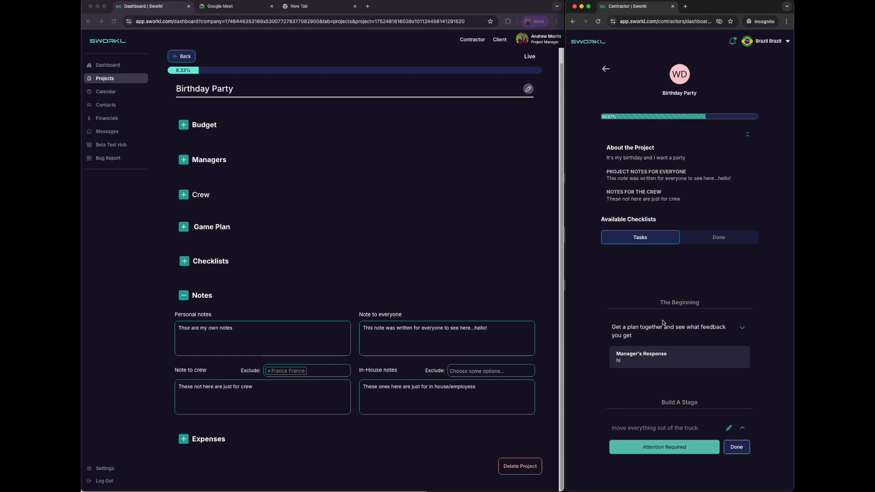
- Collapse the Notes in the manager's Birthday Party project and review its Expenses and Budget sections, leaving both collapsed
click(184, 298)
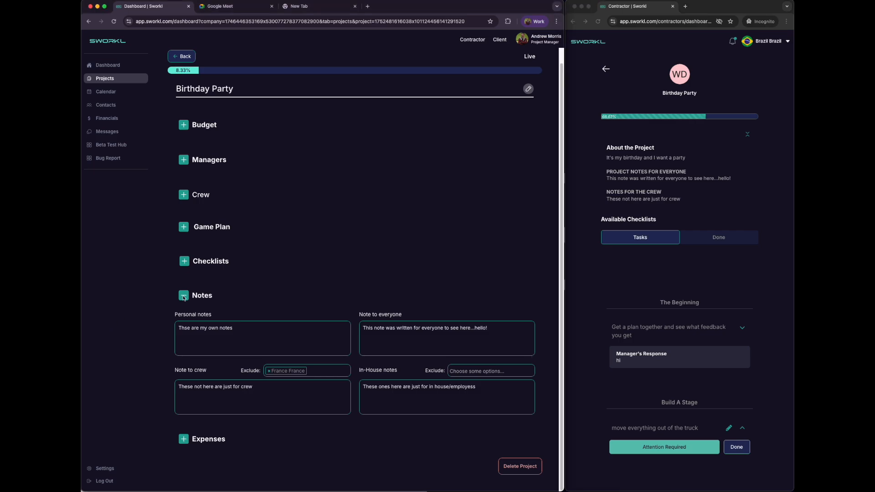
click(185, 440)
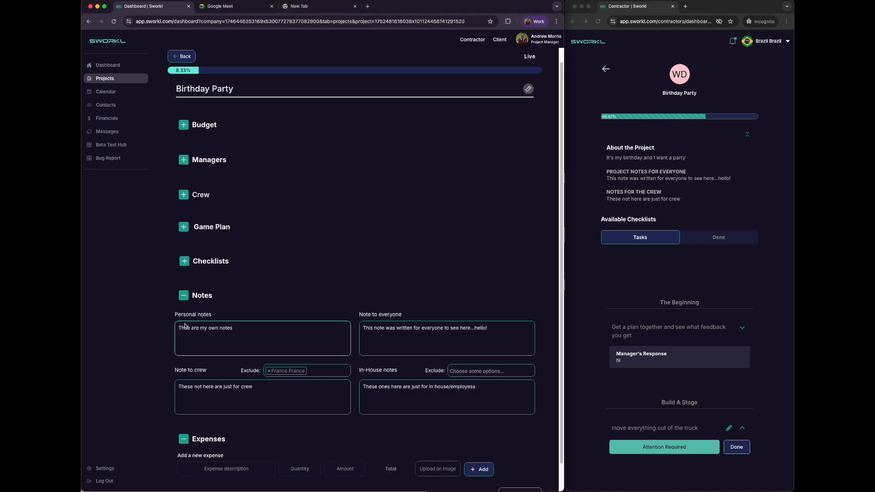
click(187, 297)
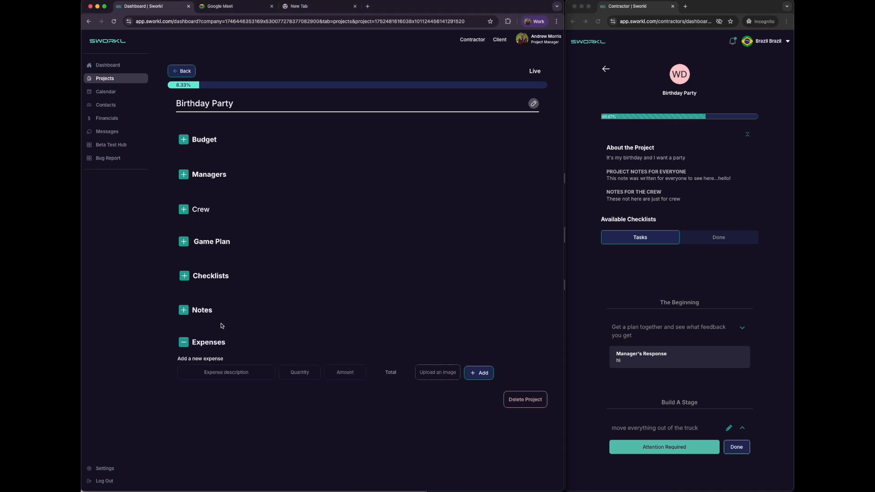
click(236, 377)
click(197, 342)
click(183, 139)
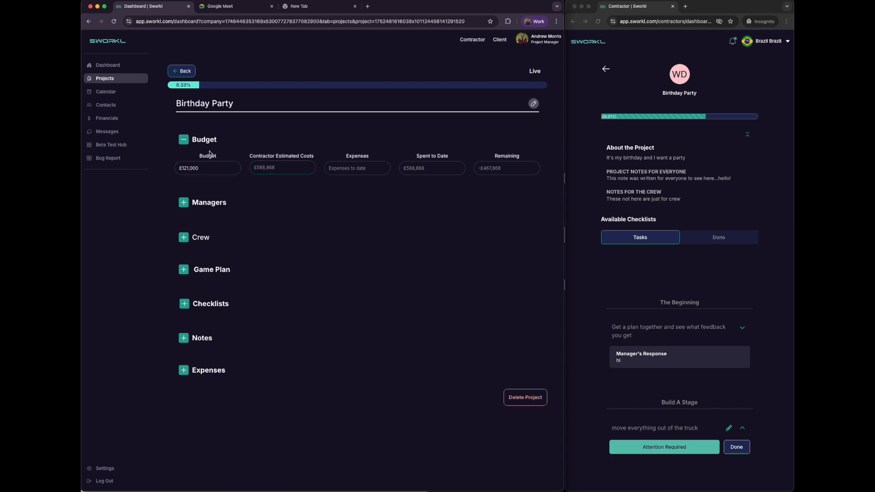
click(183, 139)
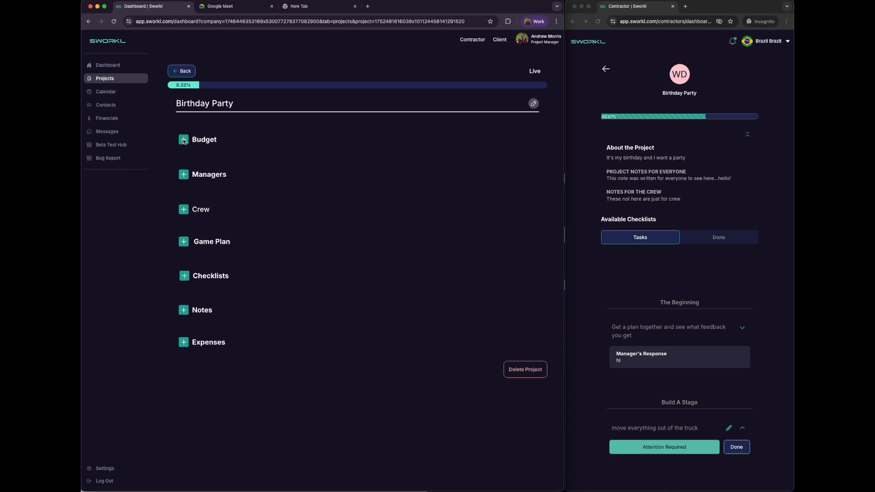
- Open the manager's Contacts and browse the employees, contractors, clients and teams
click(108, 105)
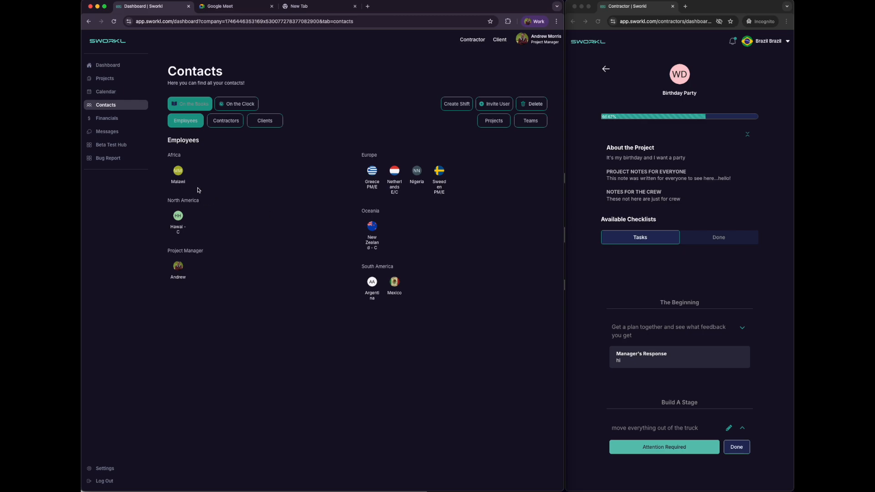
click(240, 109)
click(227, 126)
click(268, 128)
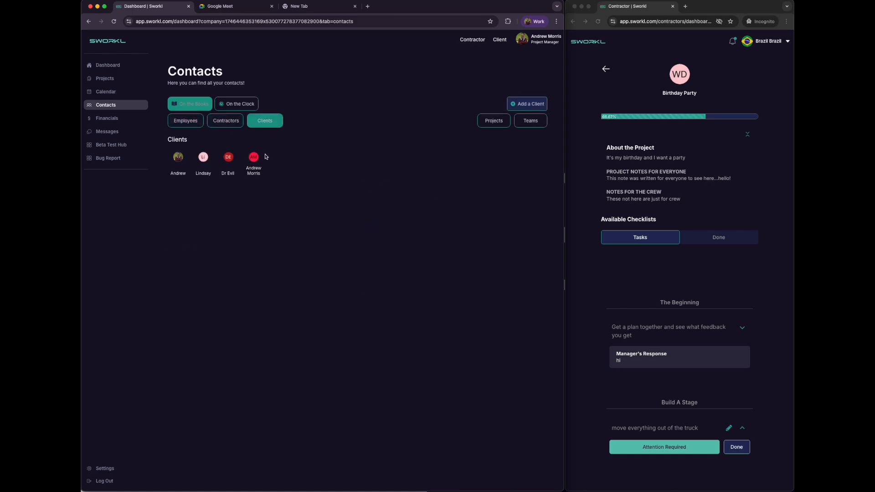
click(223, 123)
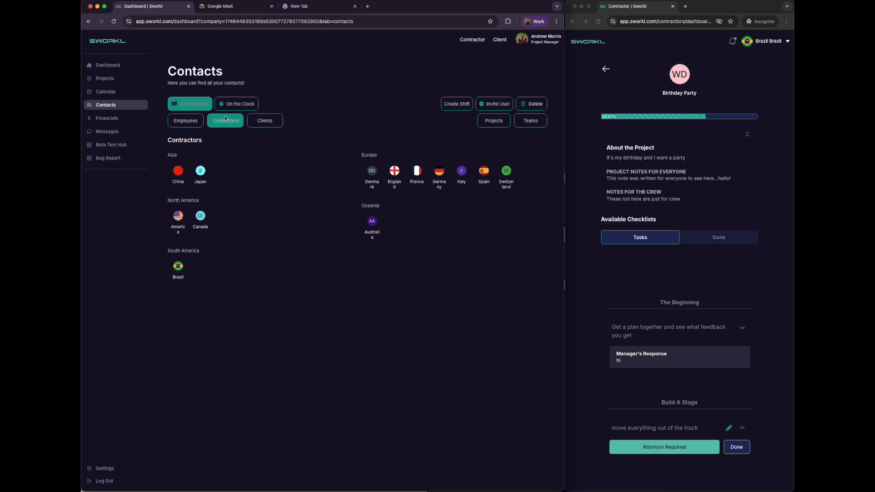
click(529, 123)
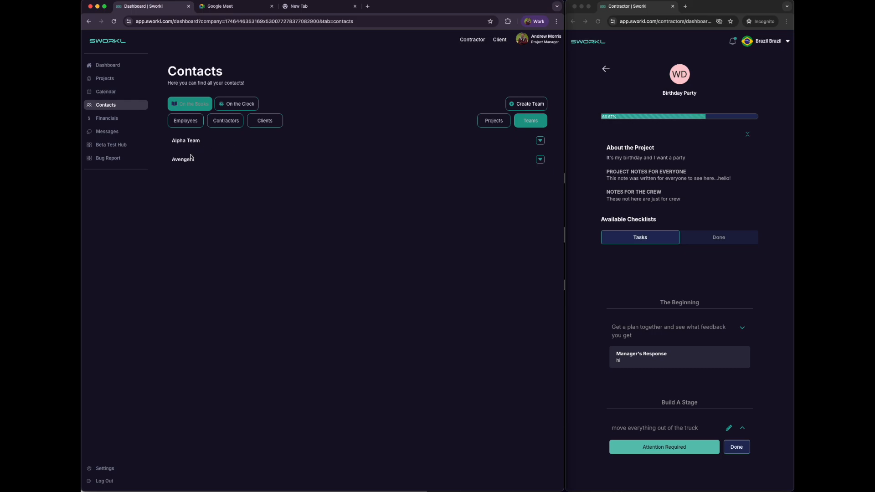
- Draft a new team named "Best team ever" with the contractors Italy, France, England and Denmark
click(522, 105)
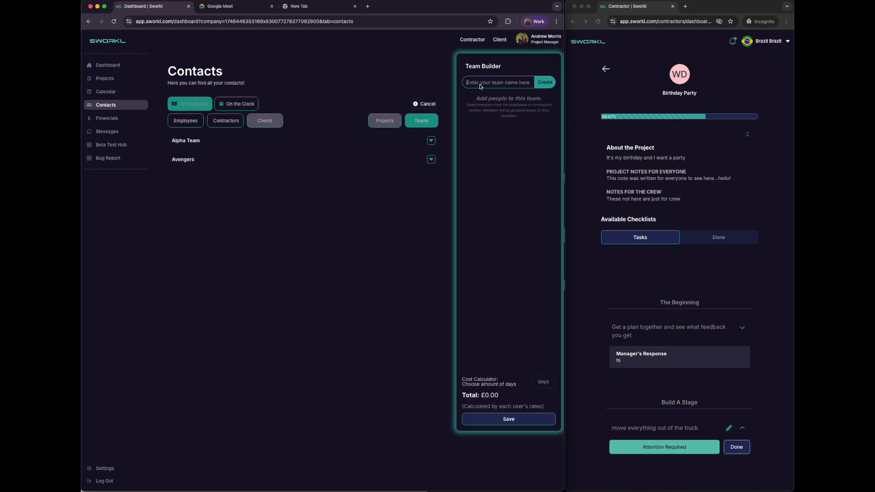
text(Best team ever)
click(226, 123)
click(407, 173)
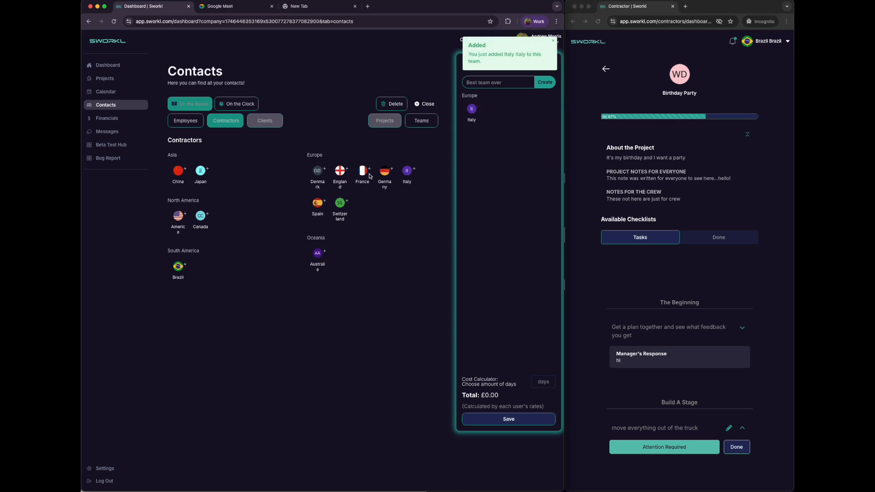
click(367, 175)
click(340, 172)
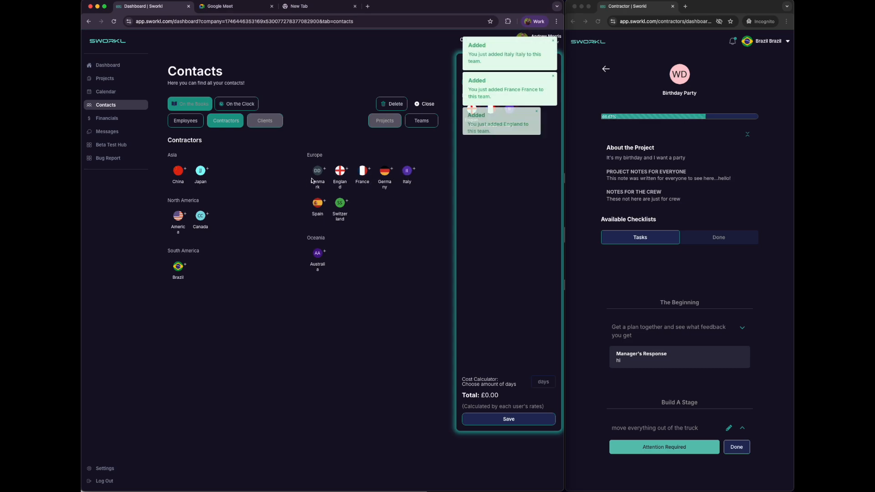
click(319, 175)
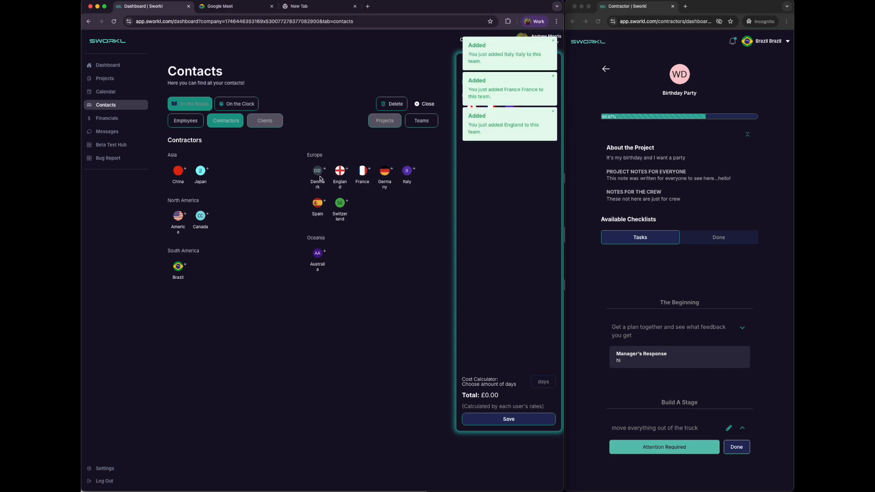
- Calculate the drafted team's cost for 2 days and close the Team Builder without saving
click(546, 384)
text(2)
click(498, 337)
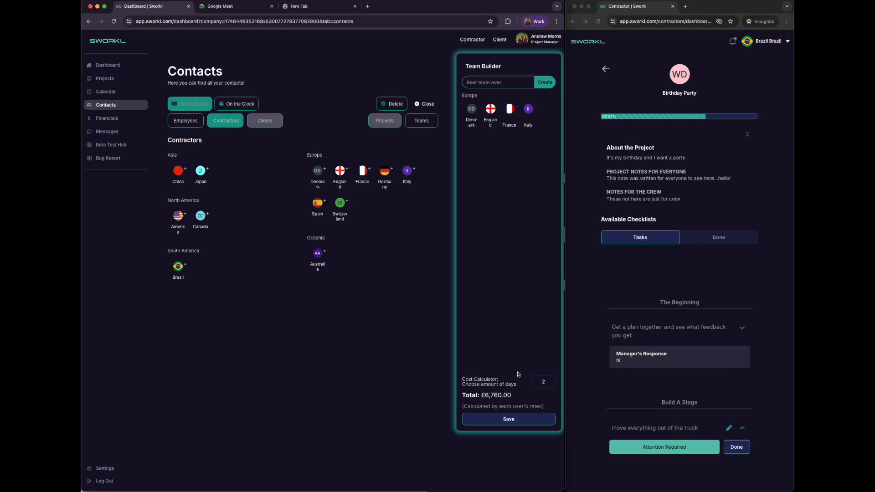
click(429, 105)
- Open the Financials and view the invoice of the Brazil contractor's upcoming payment
click(110, 119)
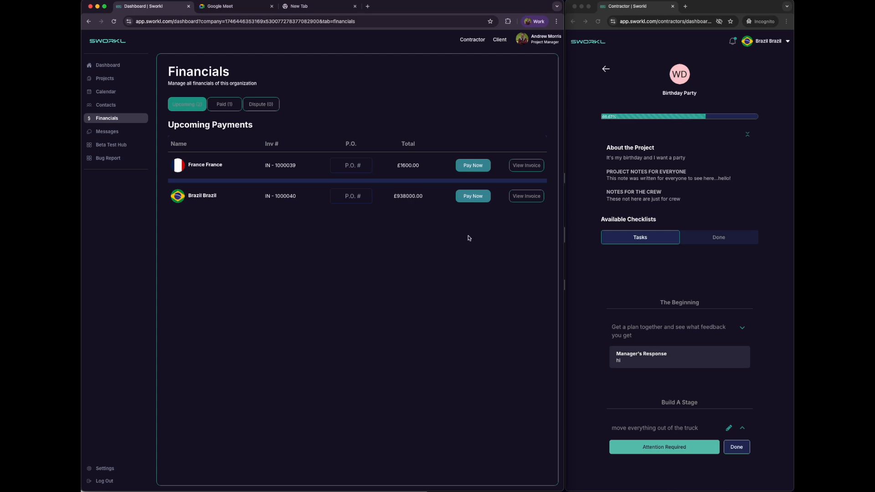
click(520, 197)
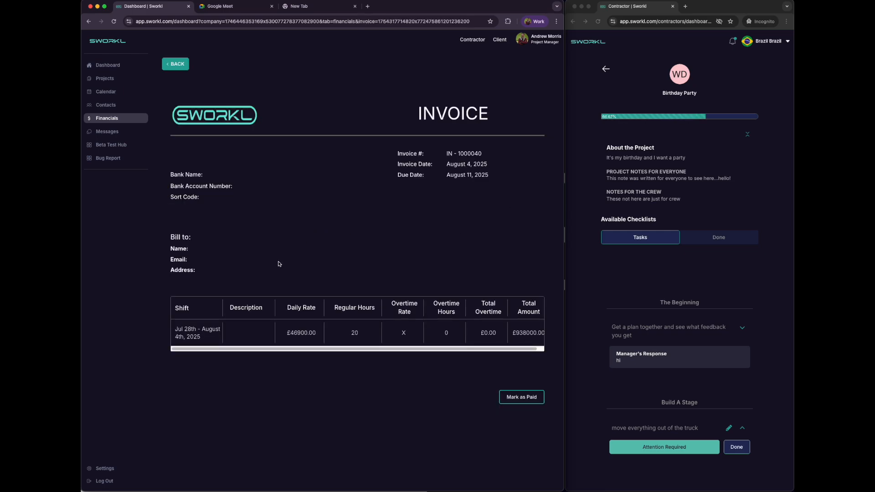
- Open the Birthday Party group chat in the manager's Messages and read through the conversation
click(108, 134)
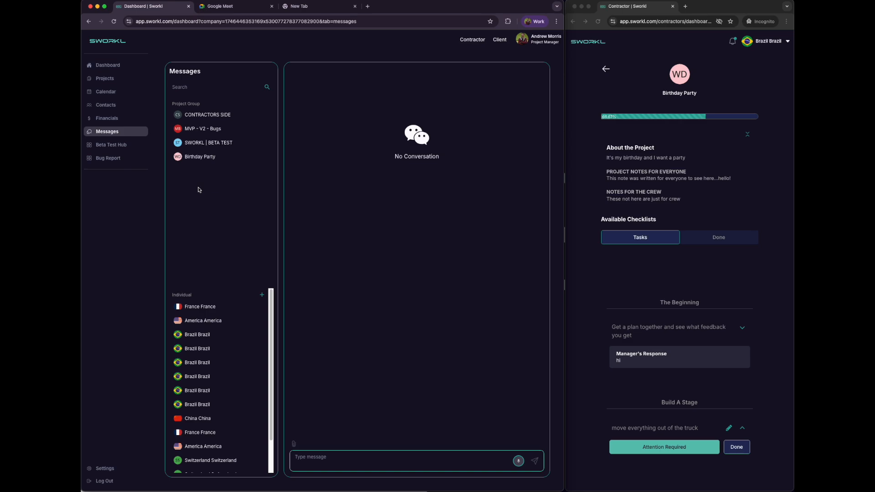
click(203, 158)
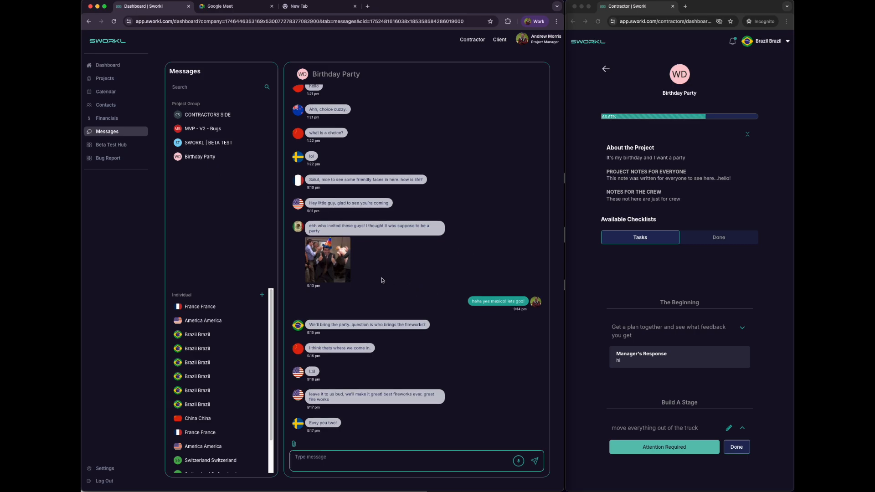
scroll(377, 279, up, 1)
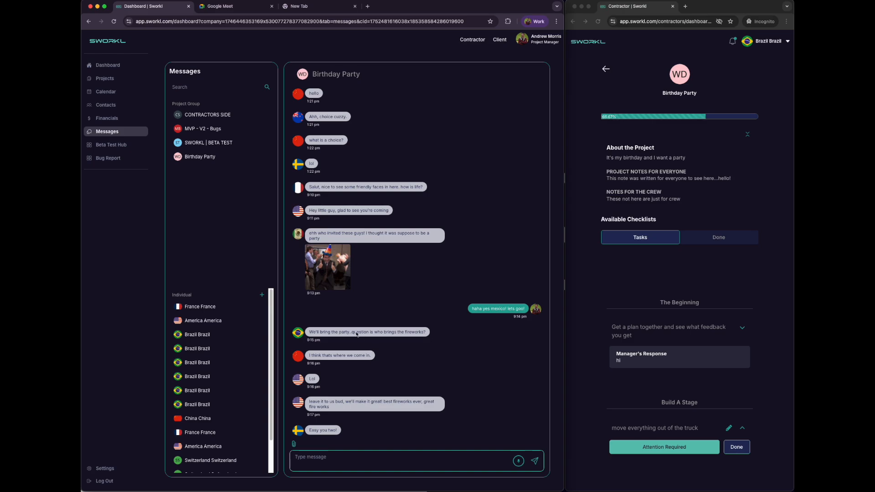
scroll(357, 334, down, 1)
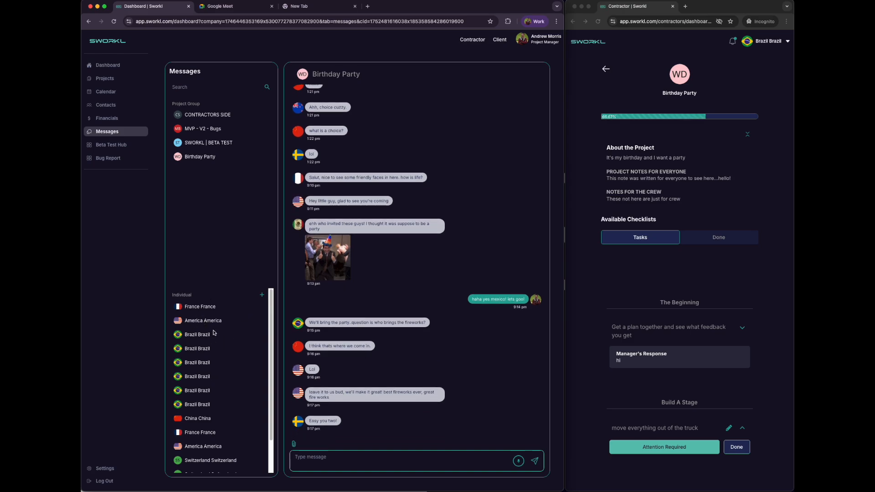
- Open the contractor's Messages, look at the Birthday Party group chat and return to the message list
click(787, 41)
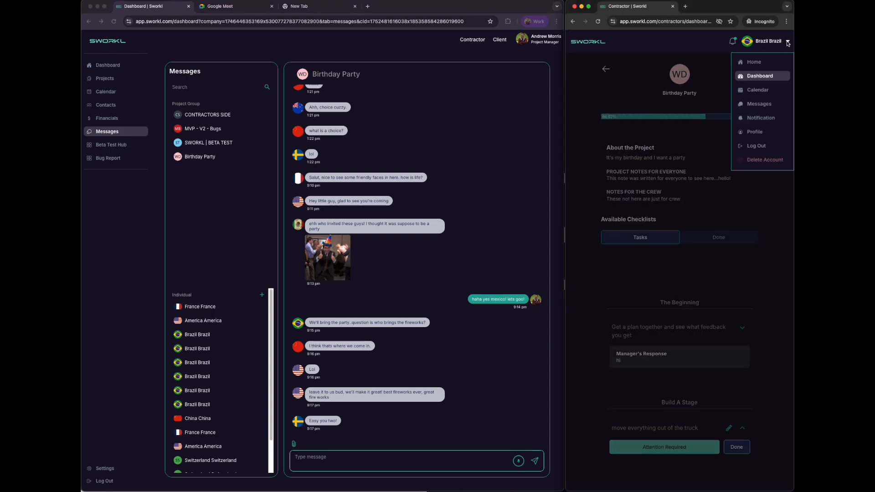
click(759, 104)
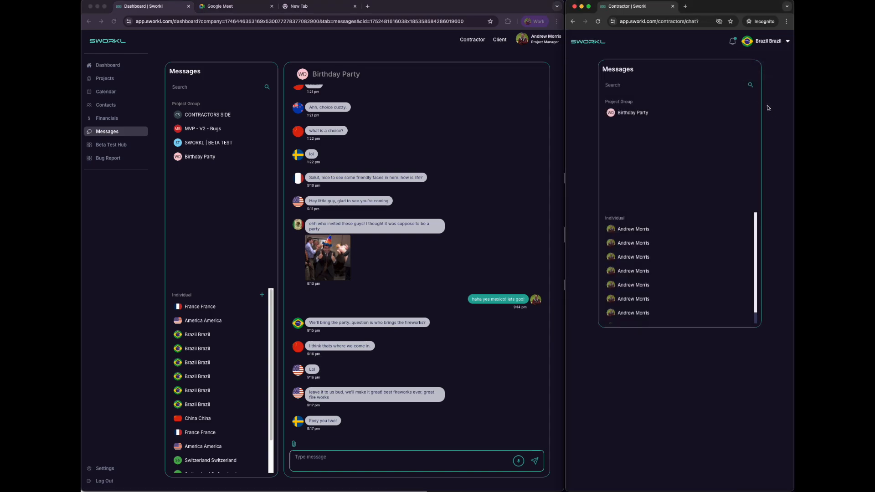
click(612, 115)
click(610, 73)
- Remove the Brazil contractor from the crew of the manager's Birthday Party project and close the contact picker
click(108, 80)
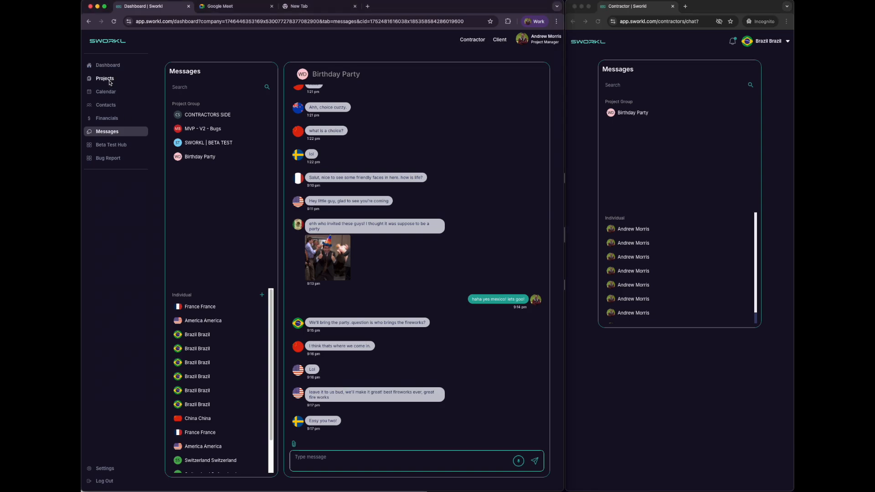
click(109, 80)
click(259, 145)
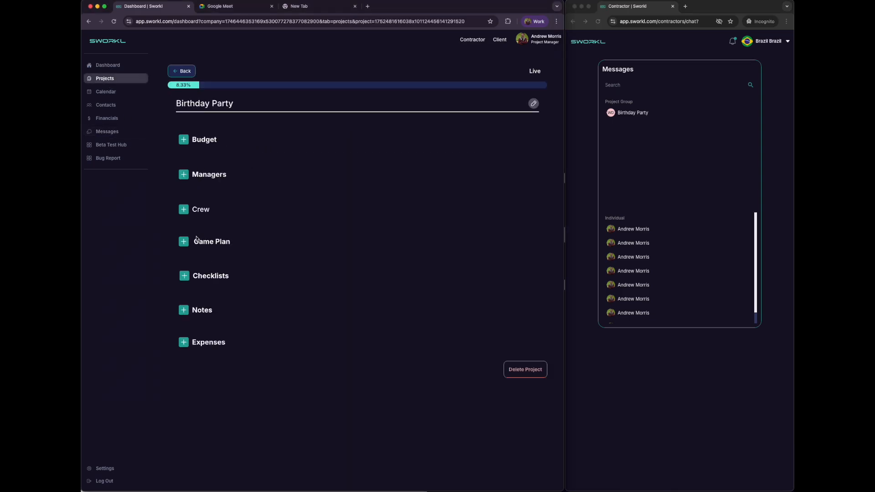
click(183, 211)
click(504, 363)
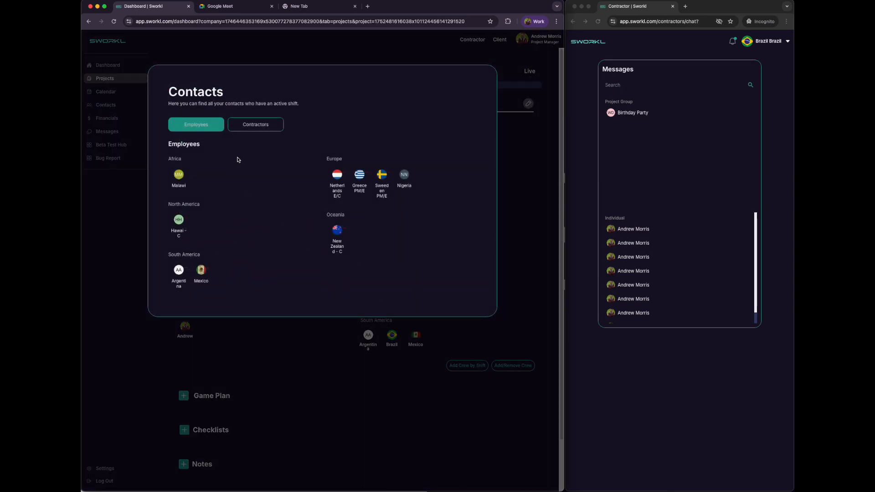
click(255, 129)
click(337, 178)
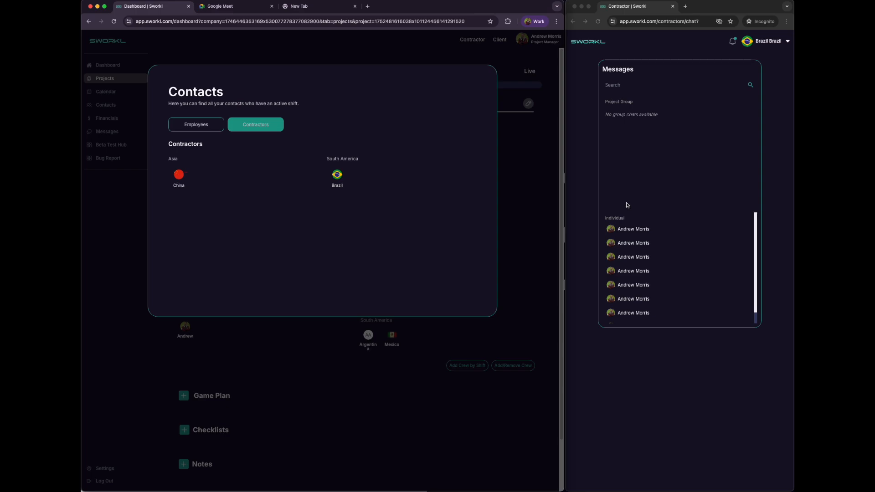
click(529, 209)
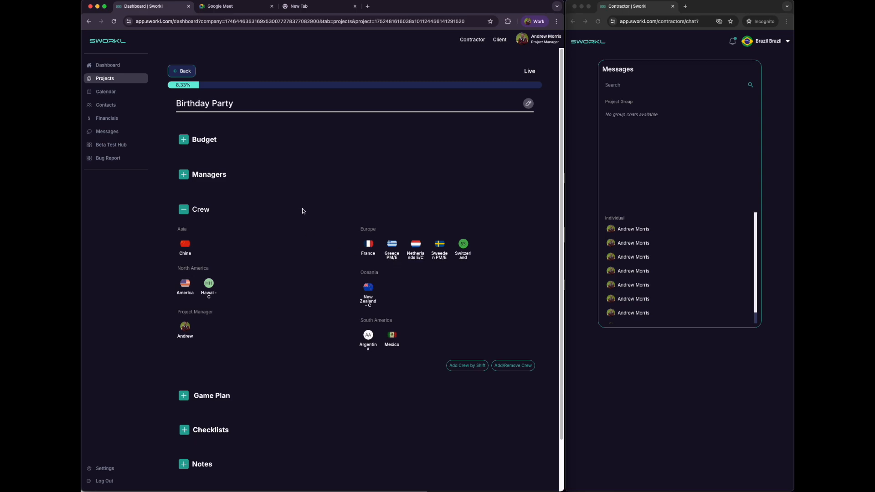
- Open the manager's Messages and look through the list of individual chats
click(109, 132)
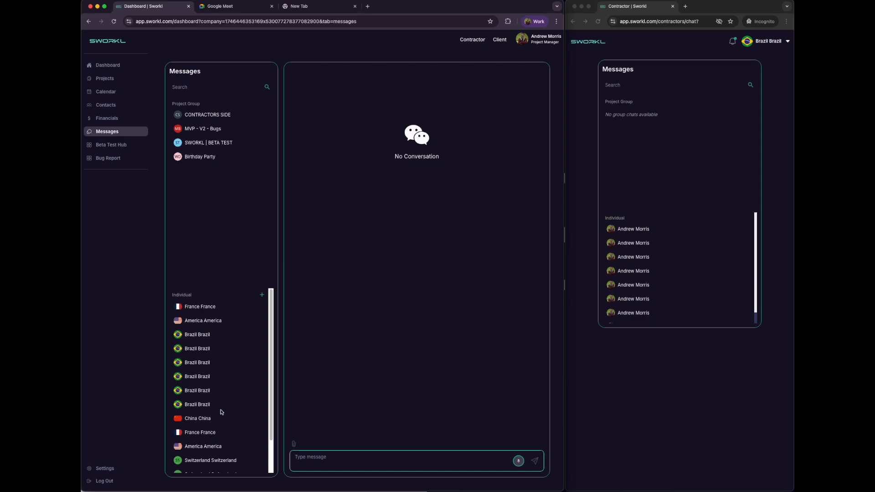
drag(270, 341, 266, 379)
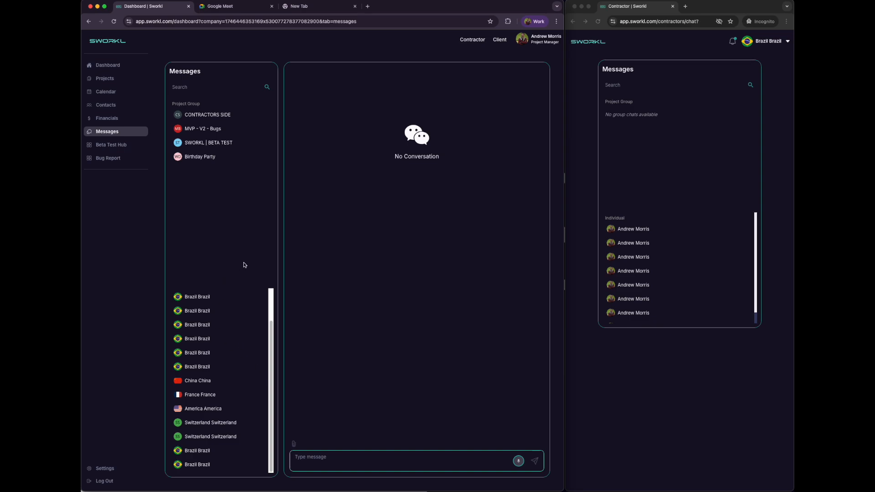
- View the manager's Projects list and Dashboard, visit the same account's contractor Home page and return to the Dashboard
click(105, 80)
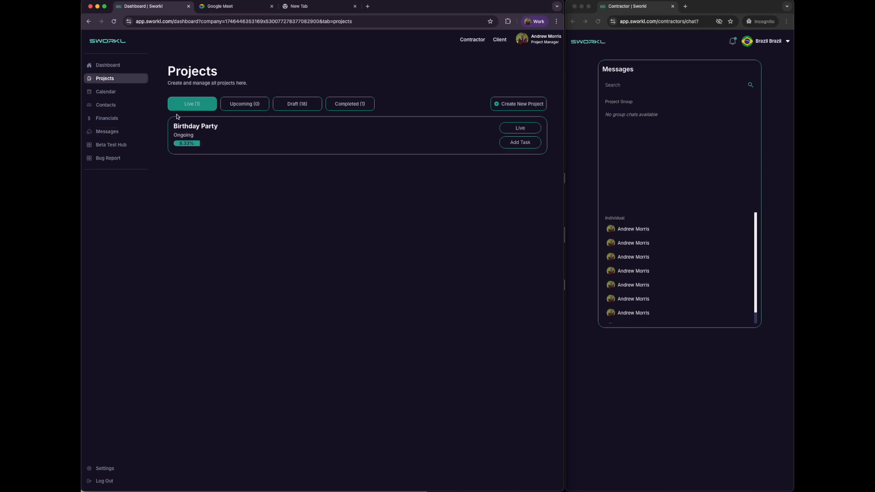
click(108, 66)
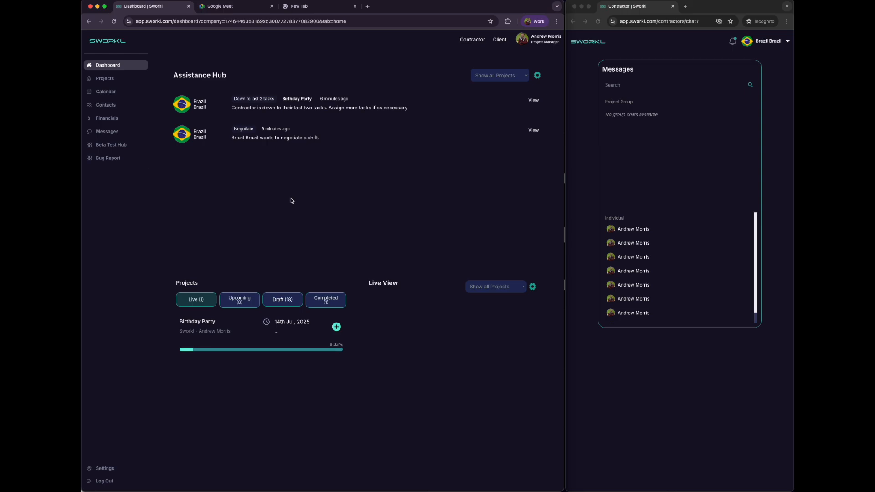
click(109, 43)
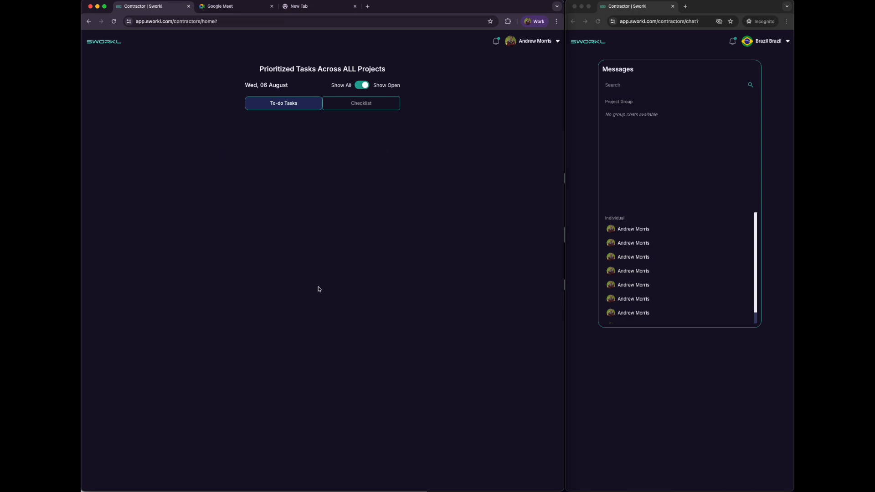
click(112, 43)
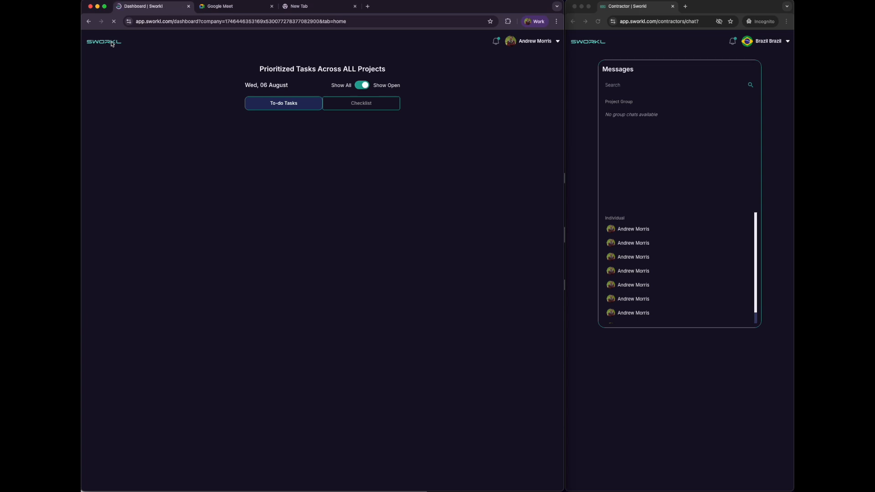